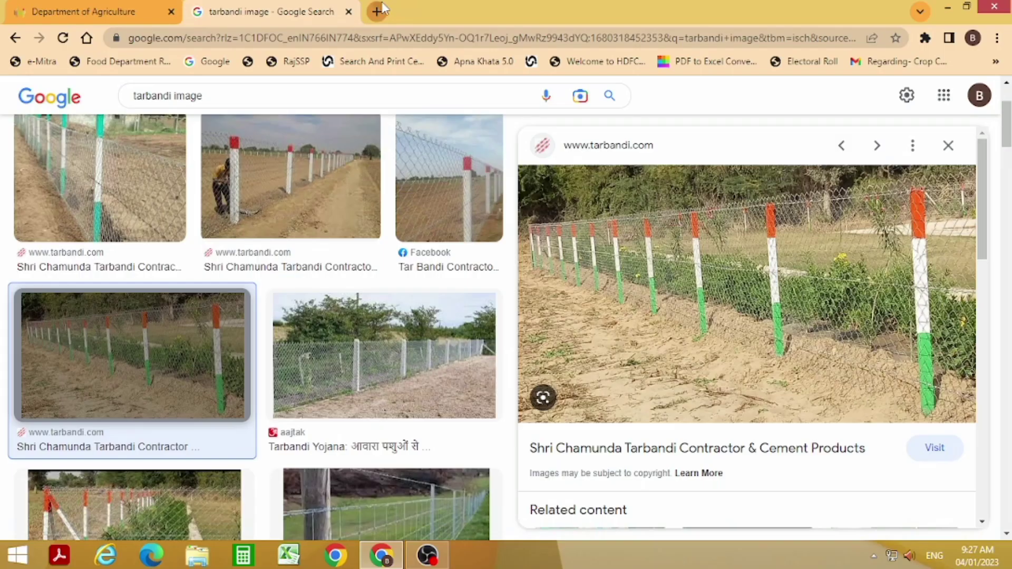
Search for "raj kisan sathi" in a new browser tab, open the राज किसान साथी पोर्टल result and dismiss the announcement popup.
{"action": "left_click", "coordinate": [371, 12]}
{"action": "left_click", "coordinate": [172, 41]}
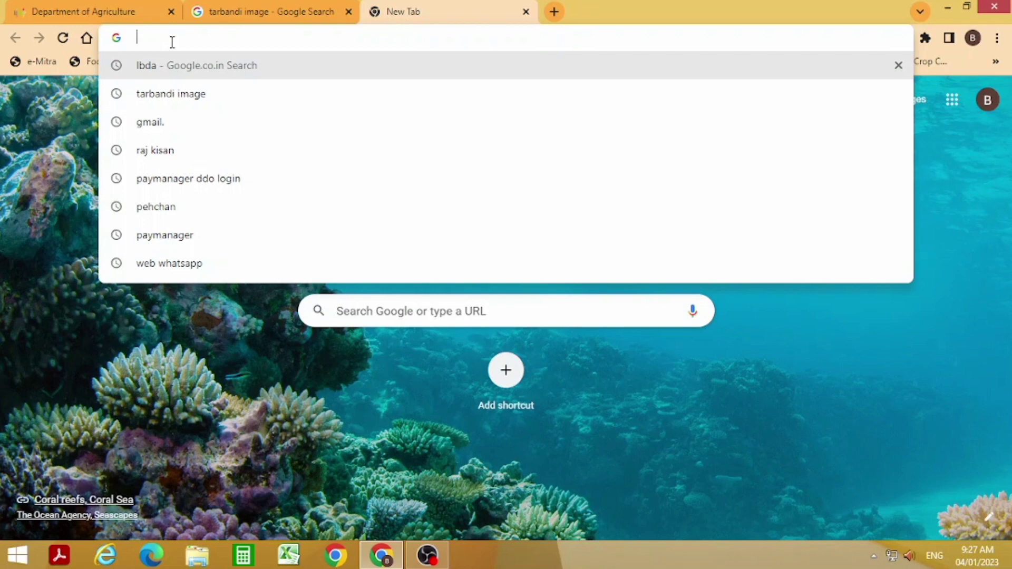
{"action": "type", "text": "raj "}
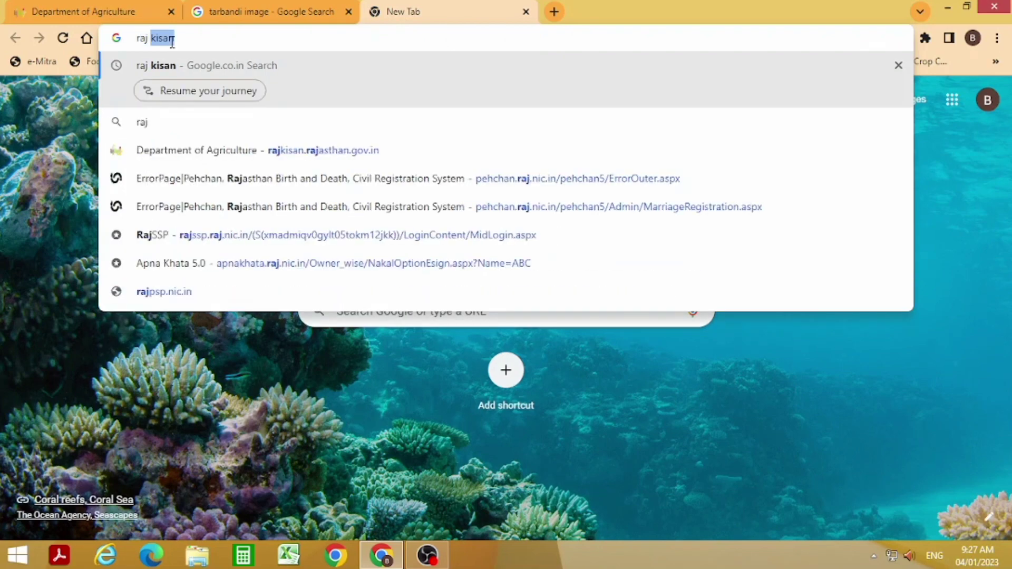
{"action": "type", "text": "kisan"}
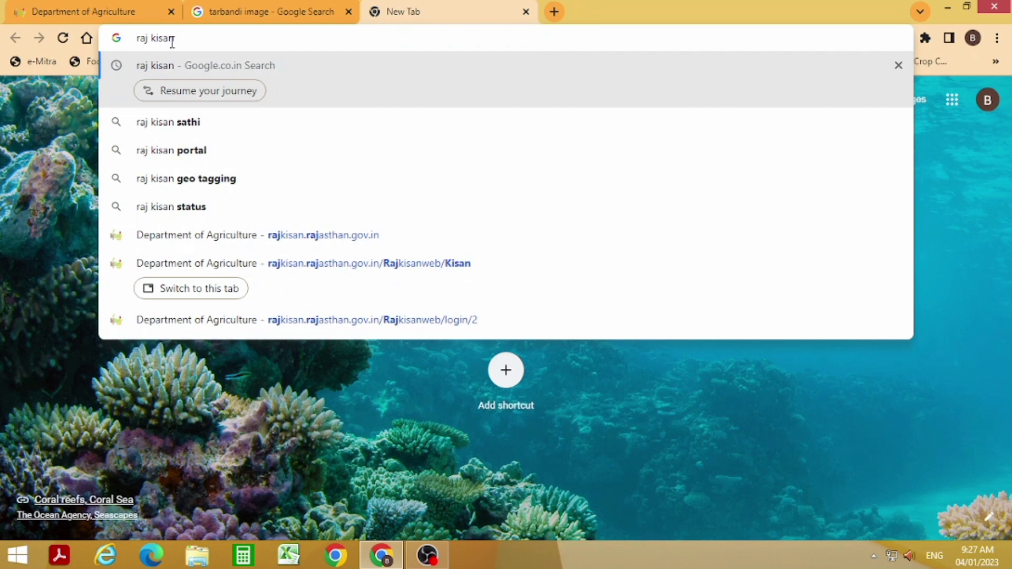
{"action": "left_click", "coordinate": [190, 126]}
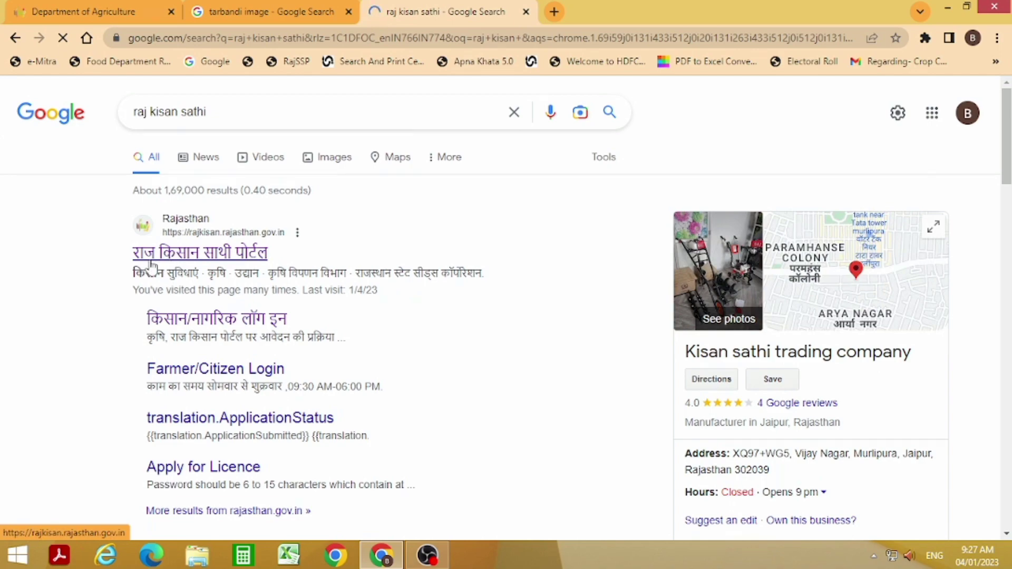
{"action": "left_click", "coordinate": [227, 257]}
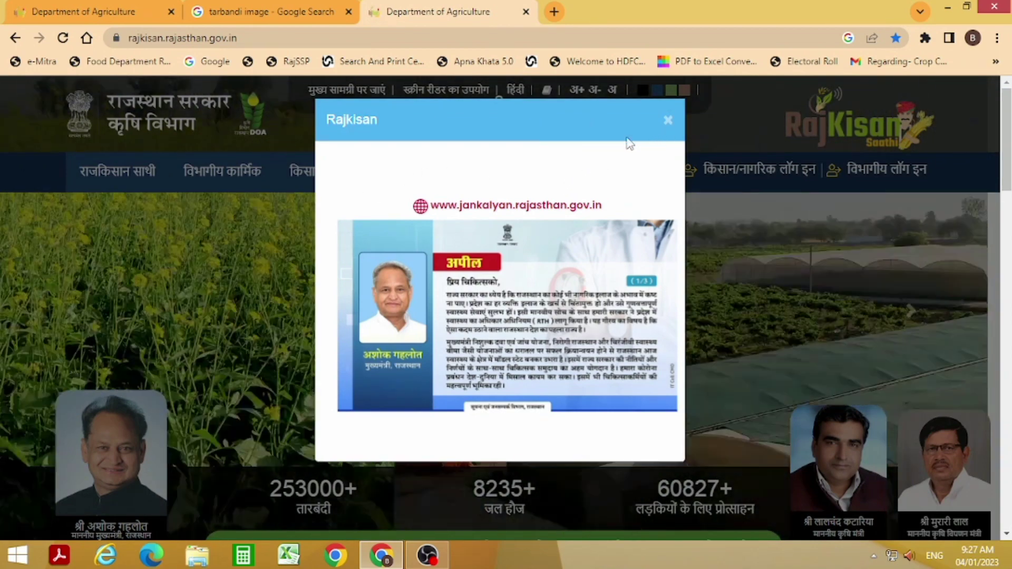
{"action": "left_click", "coordinate": [668, 122]}
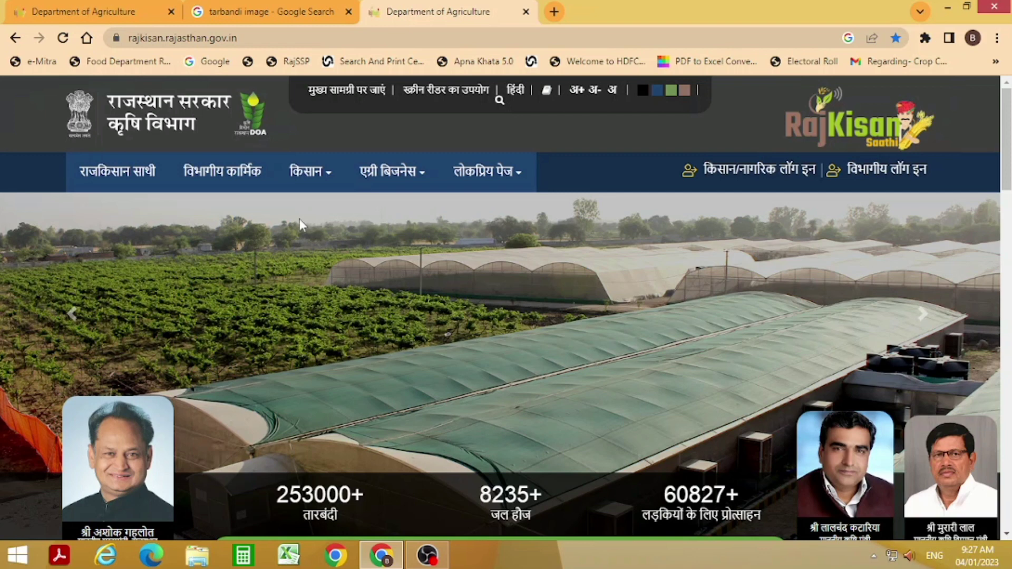
Open the खेतों की तारबंदी scheme from the कृषि services on the portal's home page.
{"action": "scroll", "coordinate": [423, 397], "scroll_direction": "down", "scroll_amount": 5}
{"action": "scroll", "coordinate": [424, 397], "scroll_direction": "down", "scroll_amount": 4}
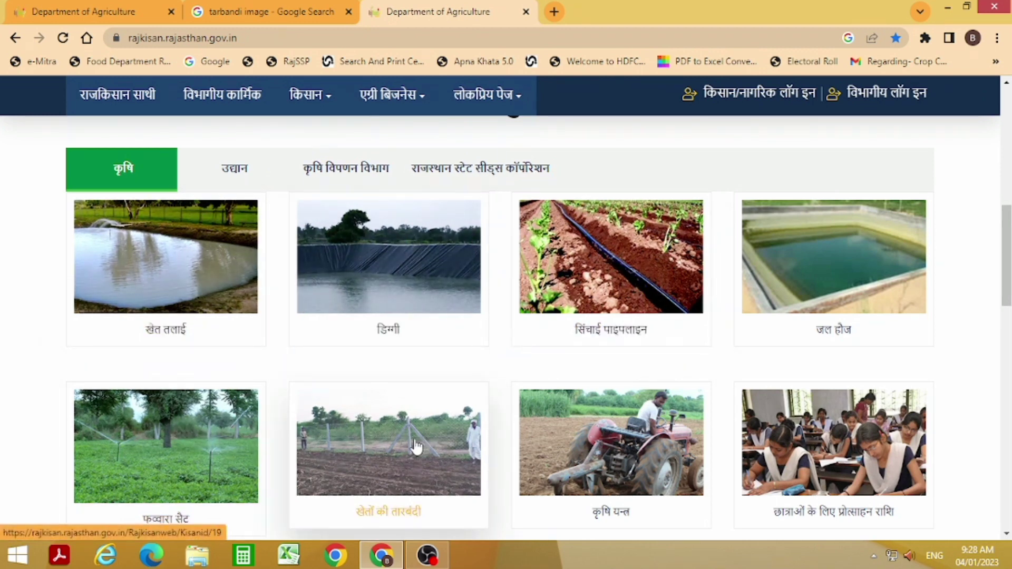
{"action": "left_click", "coordinate": [431, 443]}
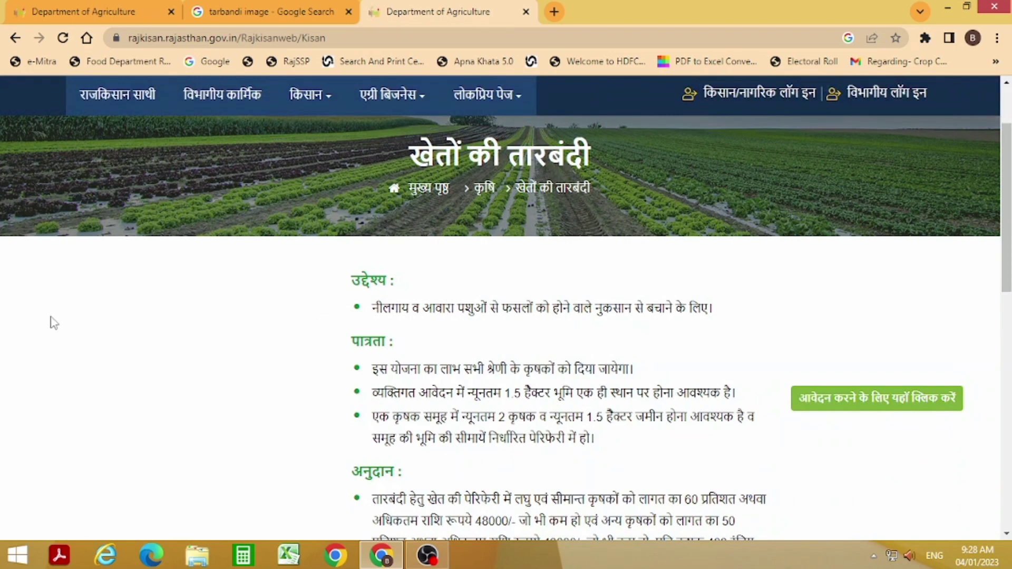
Reopen the खेतों की तारबंदी page through the कृषि विभाग services listed for farmers.
{"action": "scroll", "coordinate": [51, 316], "scroll_direction": "up", "scroll_amount": 2}
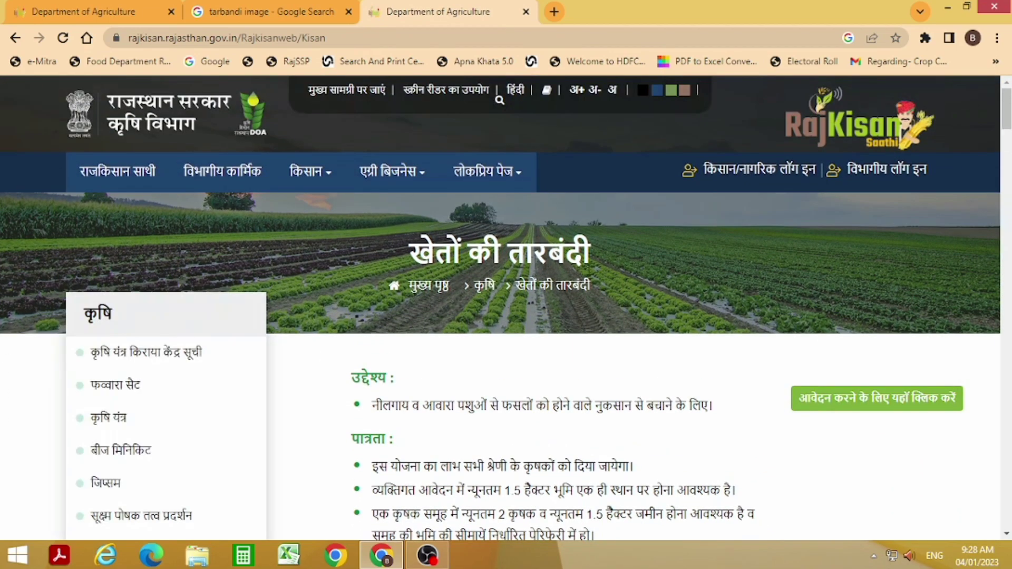
{"action": "mouse_move", "coordinate": [303, 179]}
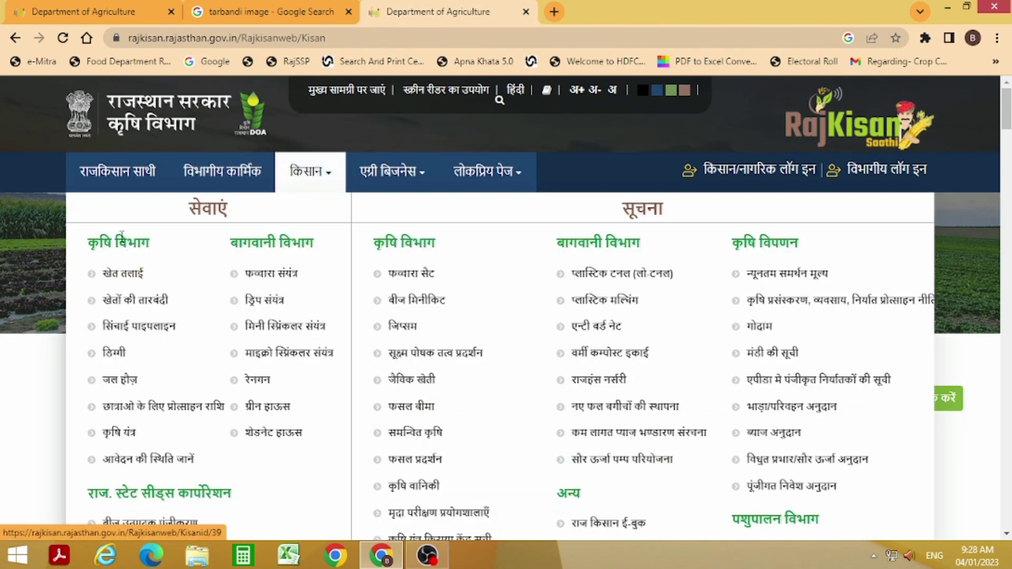
{"action": "left_click", "coordinate": [135, 301]}
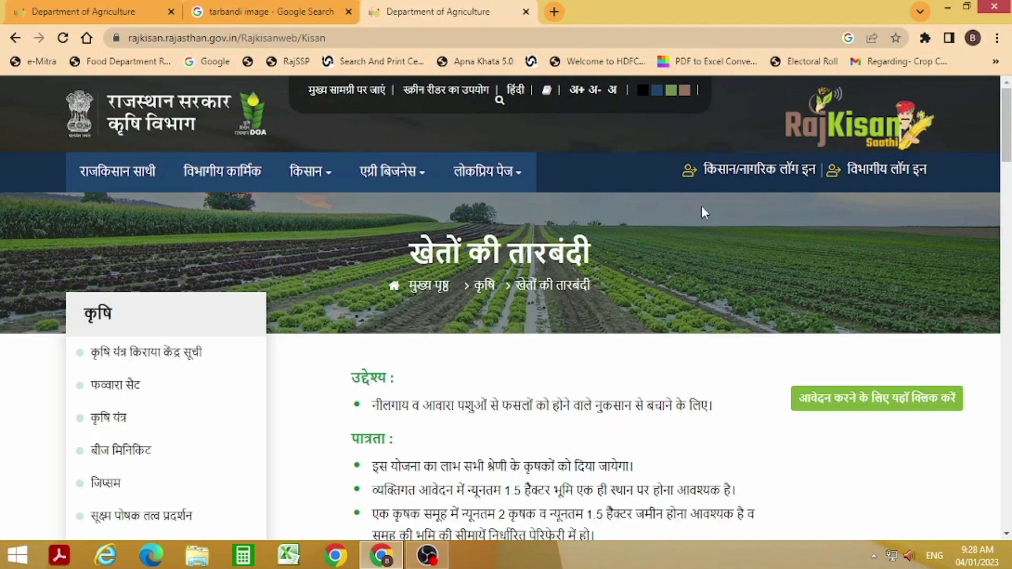
Read the scheme's purpose (उद्देश्य) and eligibility (पात्रता) sections, highlighting the benefit and minimum land conditions.
{"action": "scroll", "coordinate": [720, 203], "scroll_direction": "down", "scroll_amount": 1}
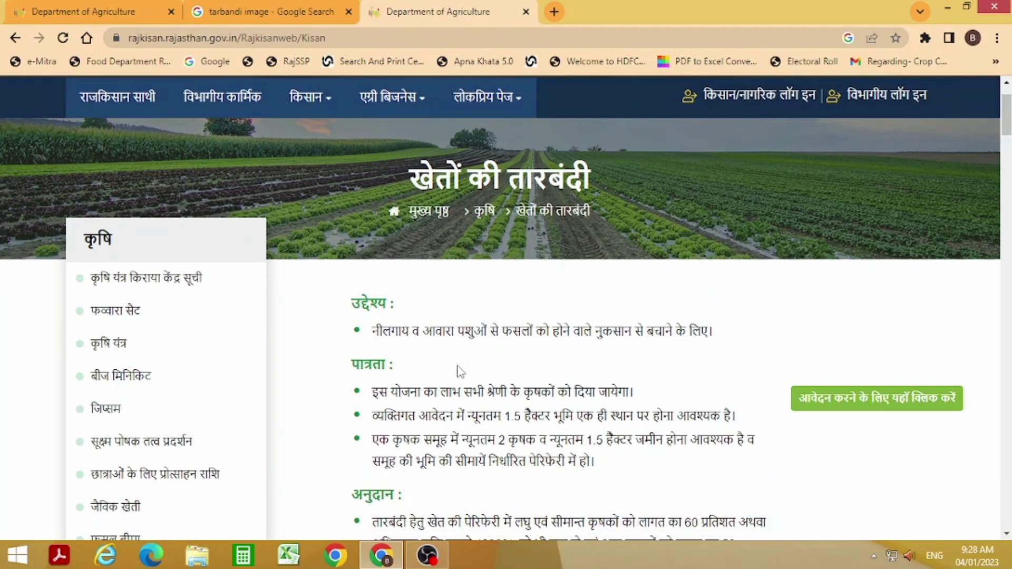
{"action": "left_click_drag", "start_coordinate": [372, 335], "coordinate": [632, 337]}
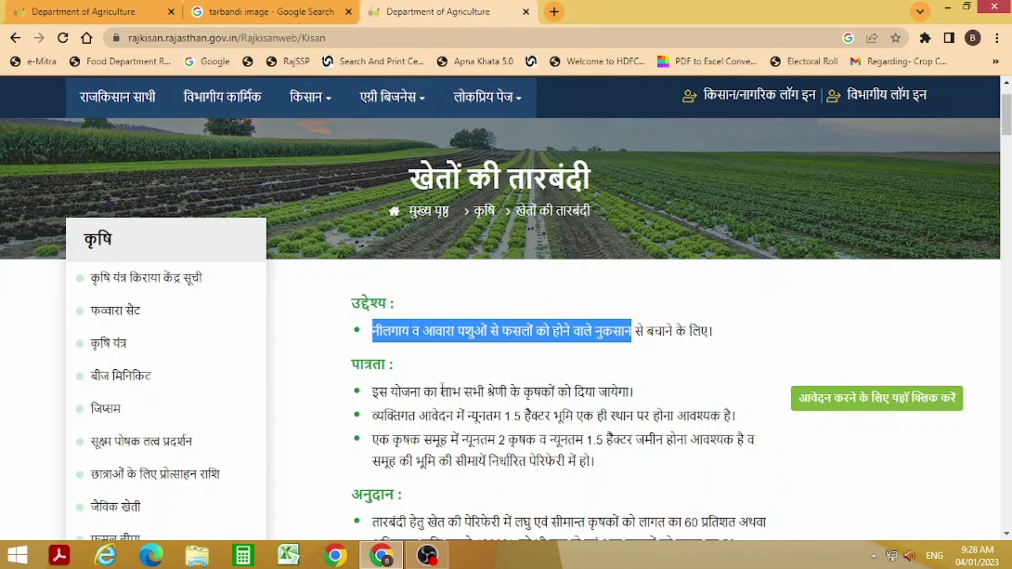
{"action": "left_click_drag", "start_coordinate": [441, 389], "coordinate": [607, 392]}
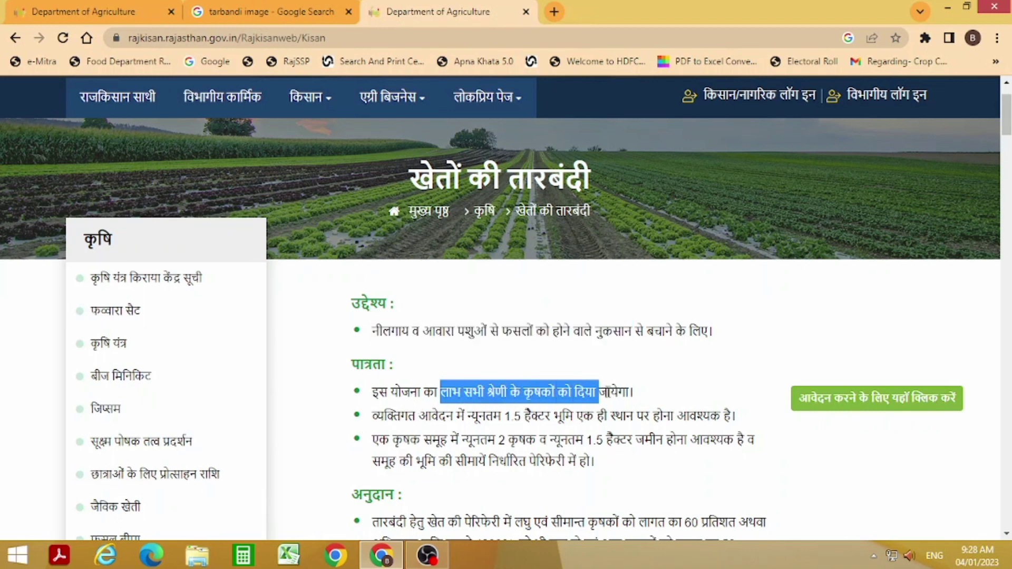
{"action": "left_click", "coordinate": [644, 396]}
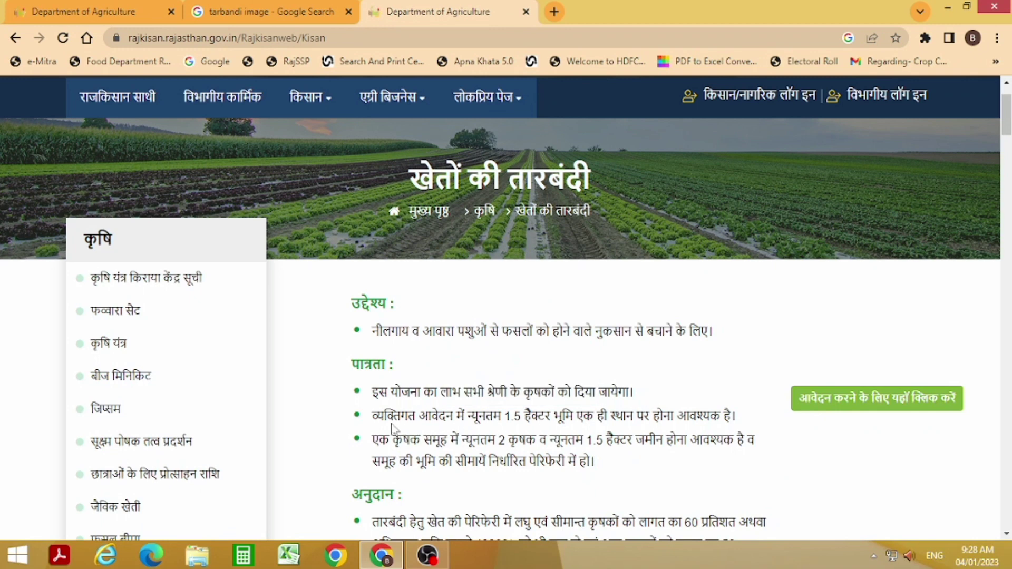
{"action": "left_click_drag", "start_coordinate": [372, 421], "coordinate": [643, 417]}
{"action": "left_click", "coordinate": [539, 421]}
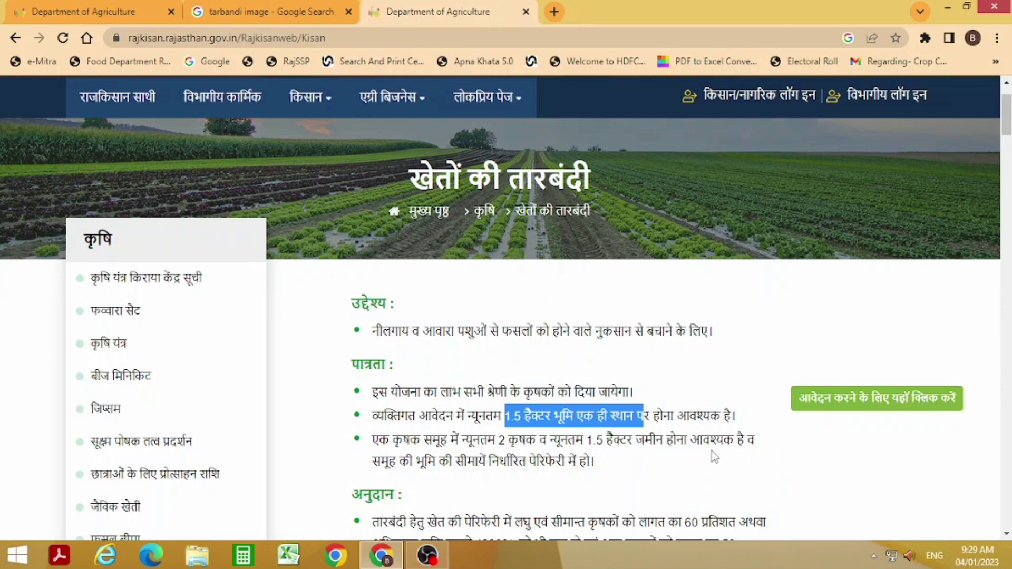
Review the अनुदान section, highlighting the subsidy percentages, maximum amounts and fencing length limit for each farmer category.
{"action": "scroll", "coordinate": [714, 458], "scroll_direction": "down", "scroll_amount": 4}
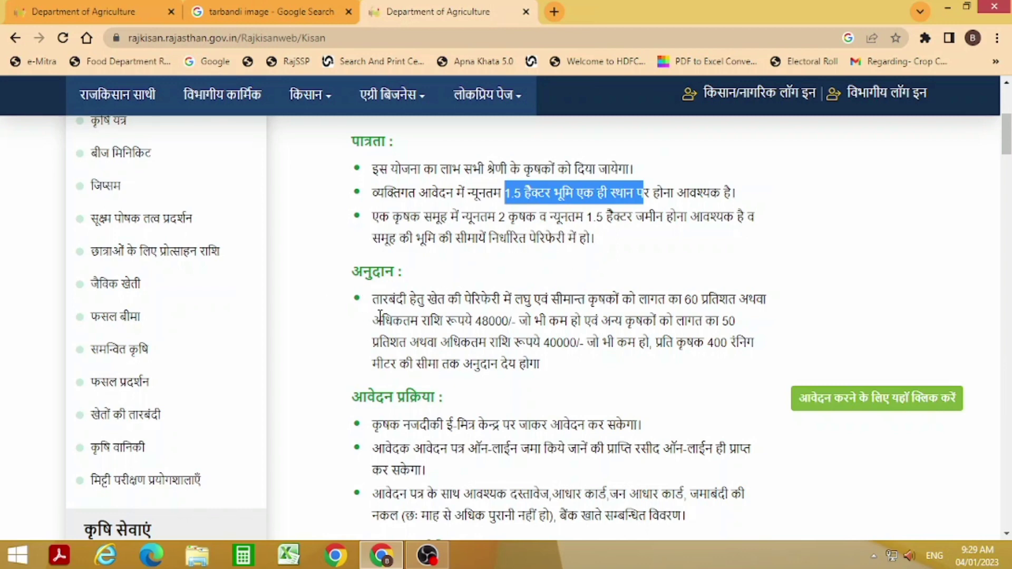
{"action": "left_click_drag", "start_coordinate": [374, 301], "coordinate": [529, 306]}
{"action": "left_click", "coordinate": [584, 301]}
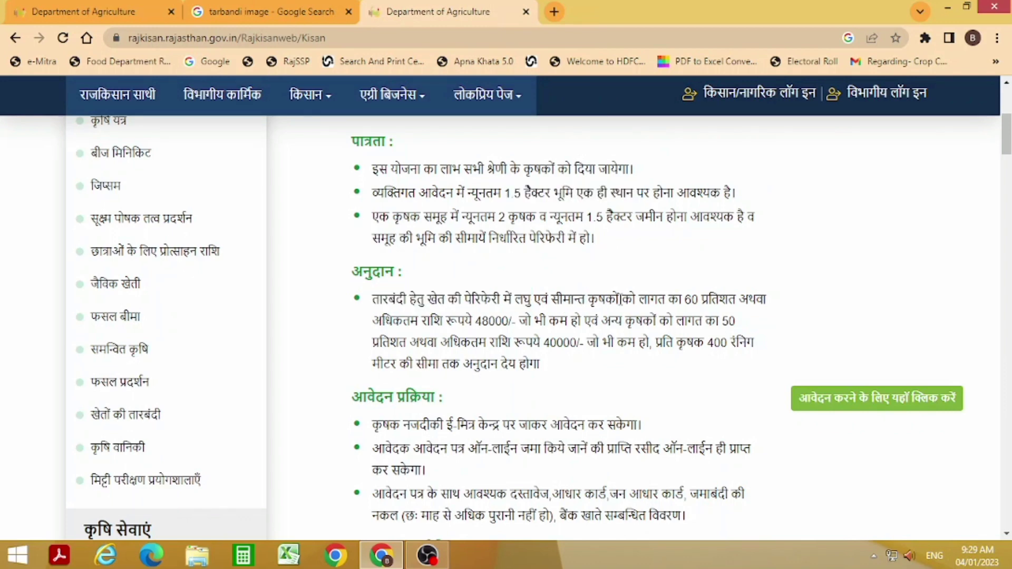
{"action": "left_click_drag", "start_coordinate": [620, 300], "coordinate": [728, 304]}
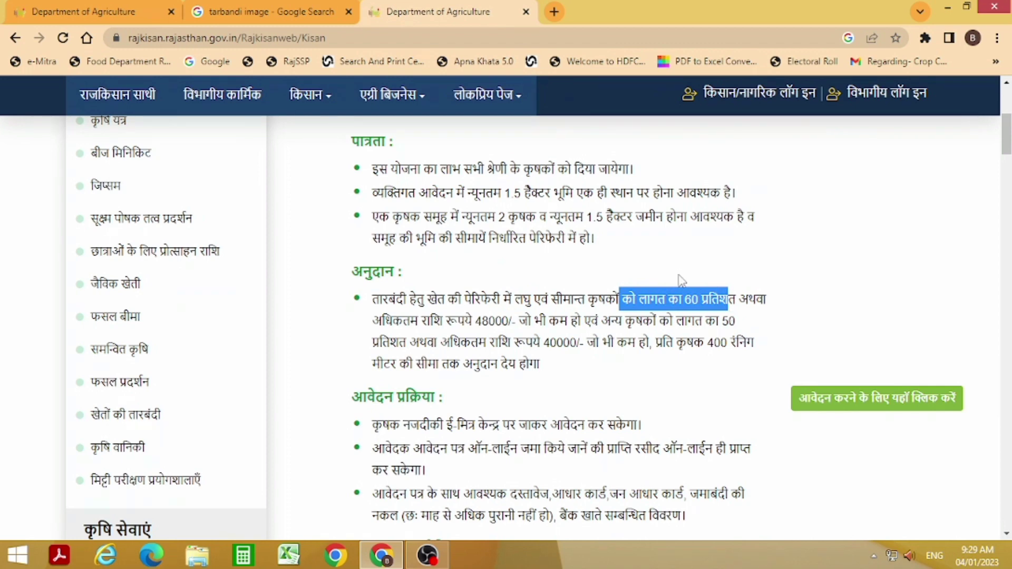
{"action": "left_click", "coordinate": [764, 326]}
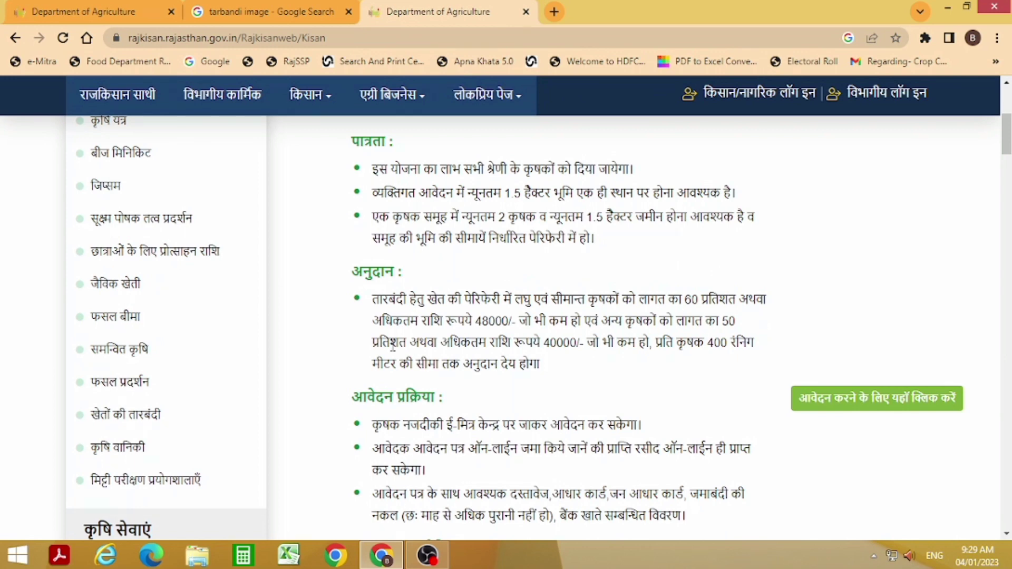
{"action": "left_click_drag", "start_coordinate": [445, 321], "coordinate": [583, 321]}
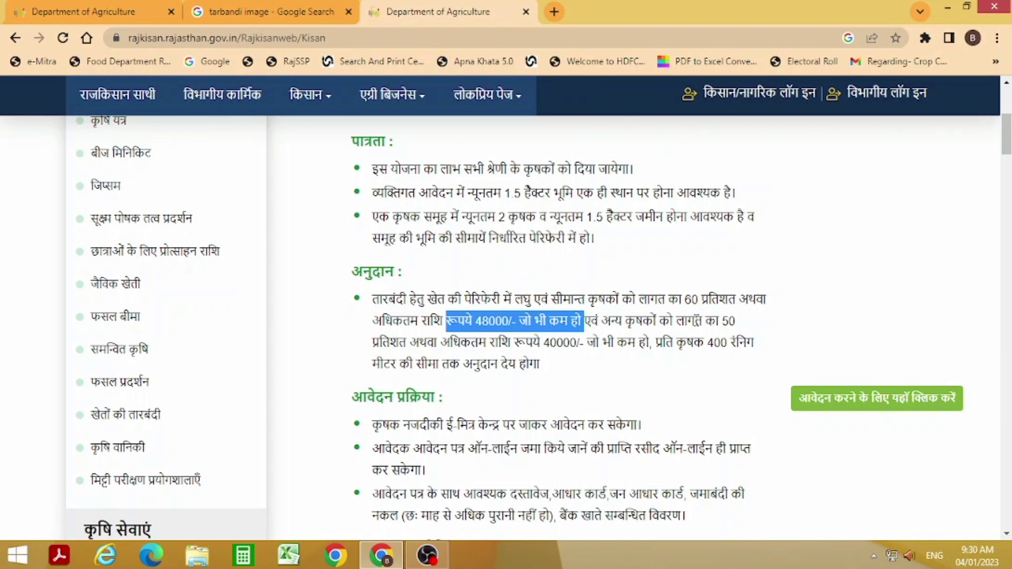
{"action": "left_click", "coordinate": [660, 324]}
{"action": "left_click_drag", "start_coordinate": [626, 323], "coordinate": [754, 327]}
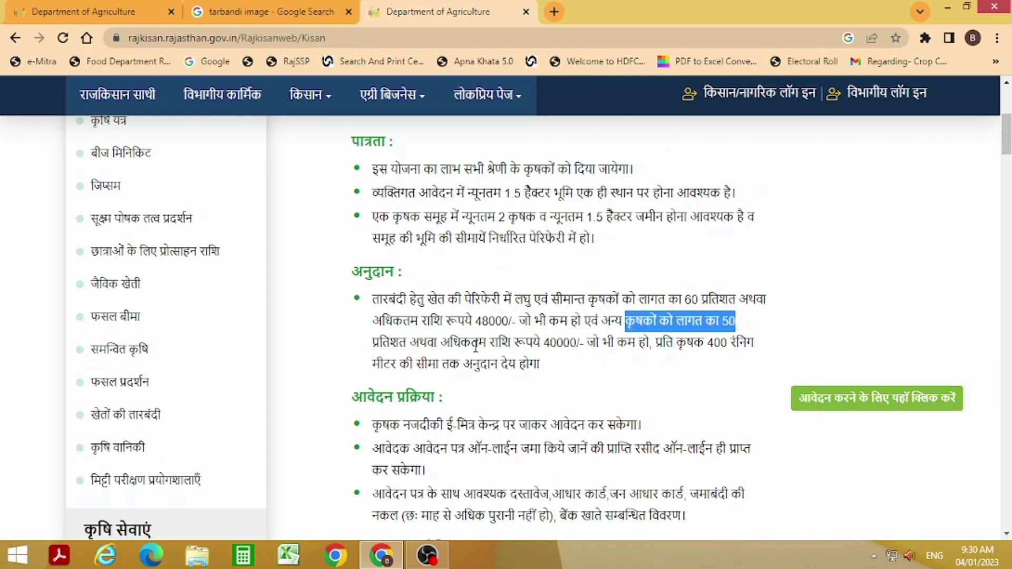
{"action": "left_click_drag", "start_coordinate": [471, 343], "coordinate": [600, 344]}
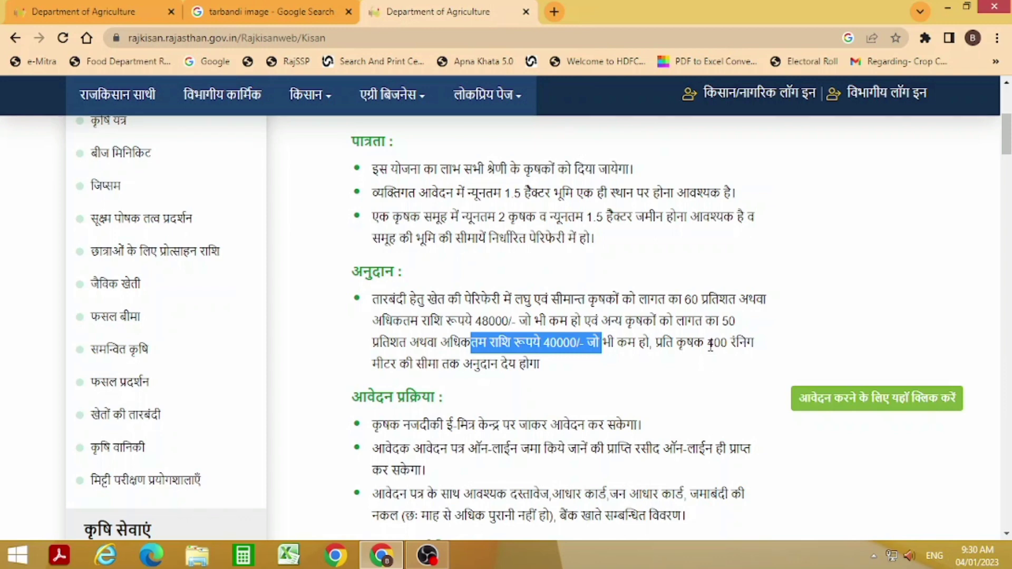
{"action": "left_click_drag", "start_coordinate": [705, 343], "coordinate": [754, 344]}
{"action": "left_click_drag", "start_coordinate": [372, 363], "coordinate": [600, 370]}
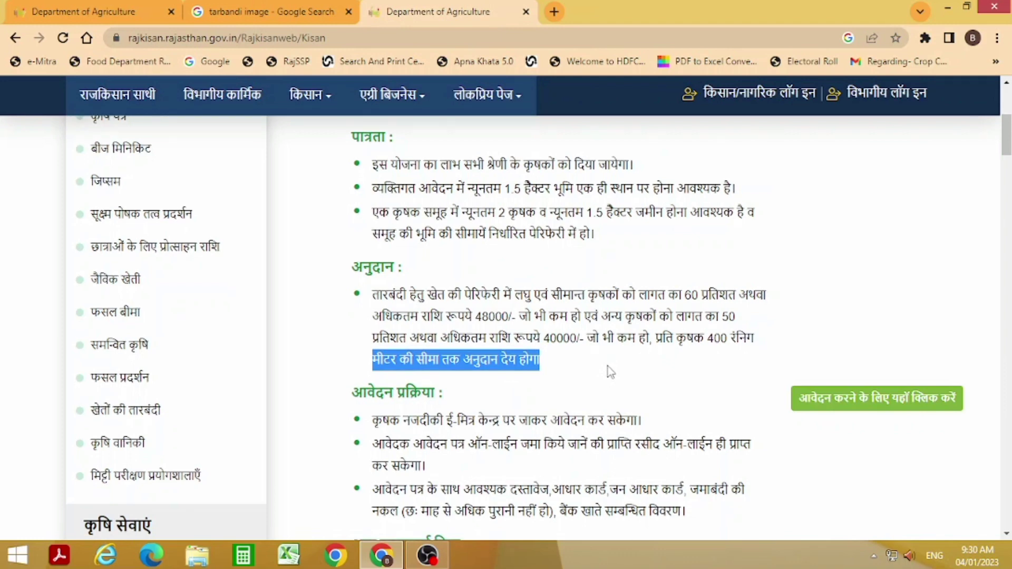
Read the आवेदन प्रक्रिया section, highlighting the online receipt rule and the documents required with the application.
{"action": "scroll", "coordinate": [610, 371], "scroll_direction": "down", "scroll_amount": 3}
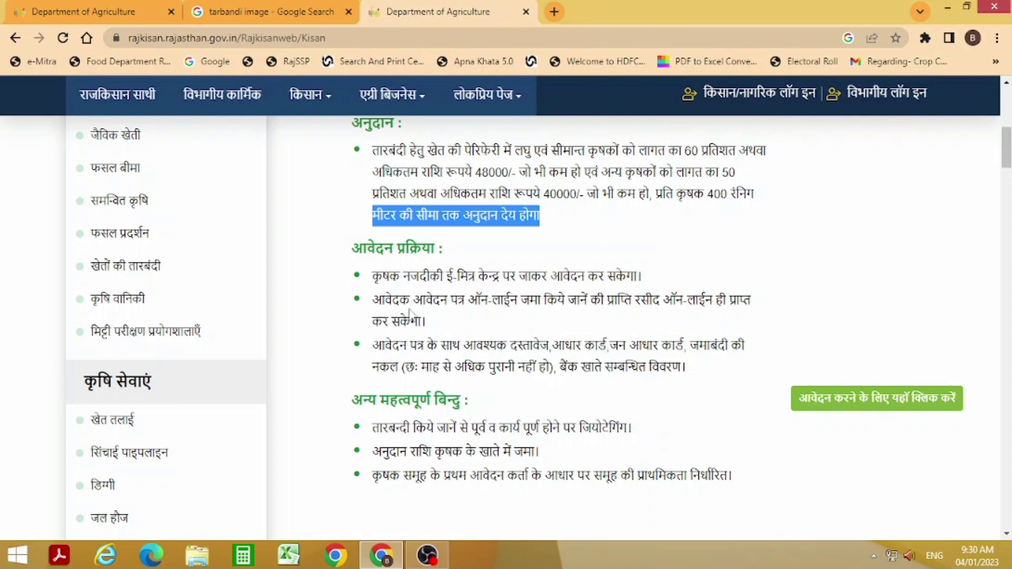
{"action": "left_click_drag", "start_coordinate": [425, 302], "coordinate": [688, 314]}
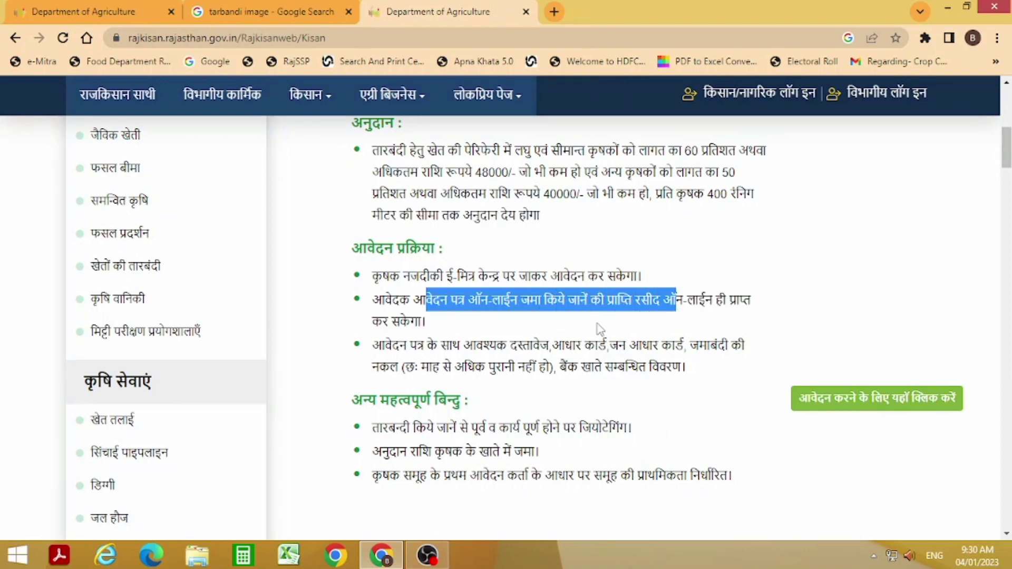
{"action": "left_click_drag", "start_coordinate": [374, 347], "coordinate": [549, 344]}
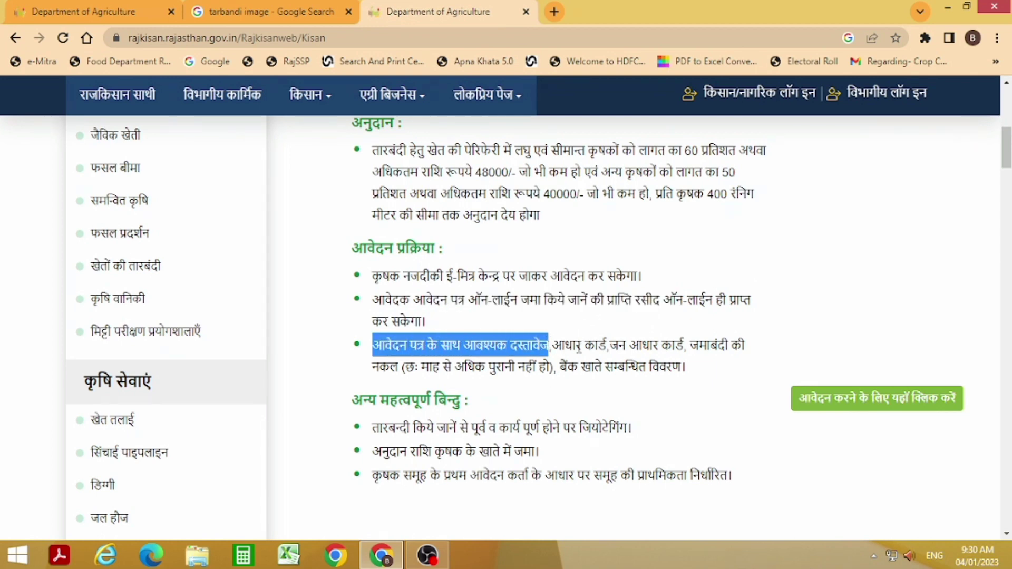
{"action": "left_click", "coordinate": [579, 347]}
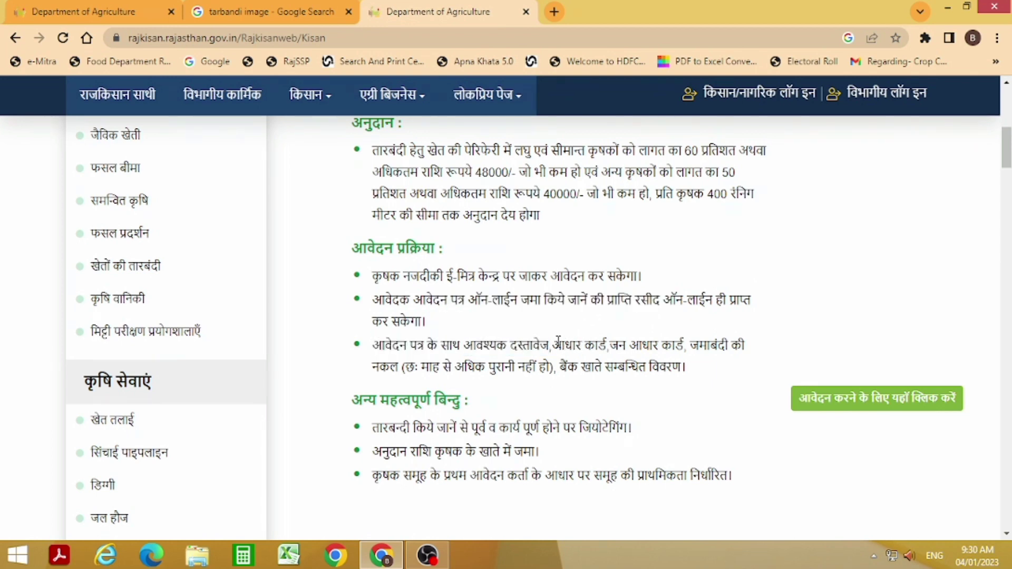
{"action": "left_click_drag", "start_coordinate": [553, 345], "coordinate": [710, 345]}
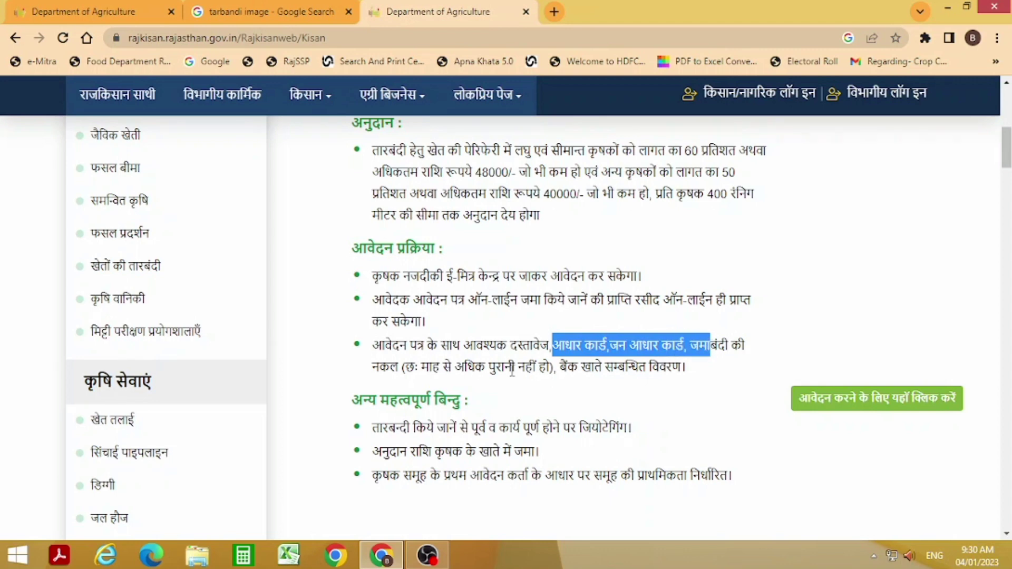
{"action": "left_click_drag", "start_coordinate": [373, 366], "coordinate": [721, 368]}
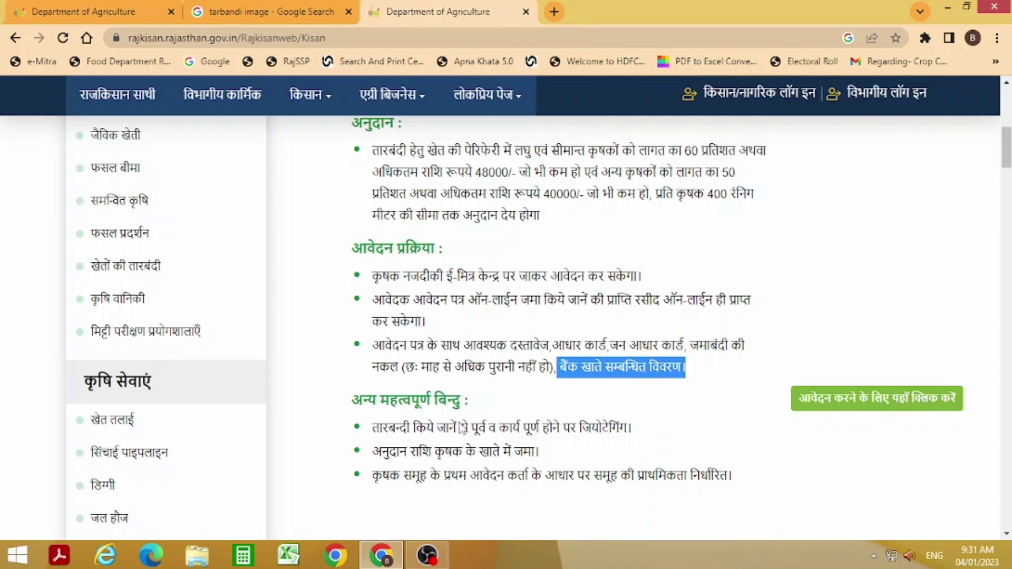
Examine the अन्य महत्वपूर्ण बिन्दु section, highlighting the geotagging, subsidy deposit and farmer group priority points.
{"action": "left_click_drag", "start_coordinate": [407, 434], "coordinate": [632, 447]}
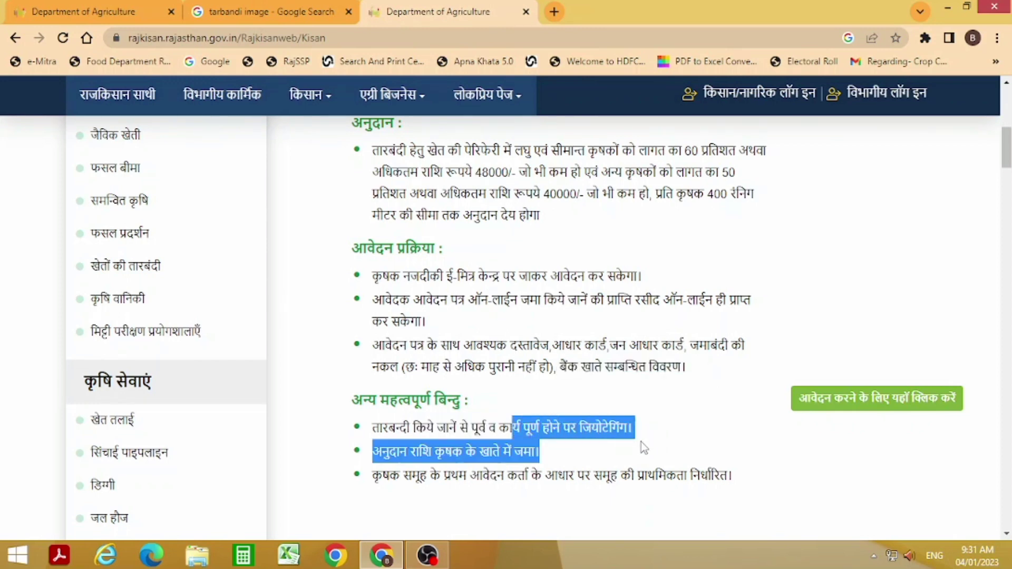
{"action": "left_click", "coordinate": [410, 467]}
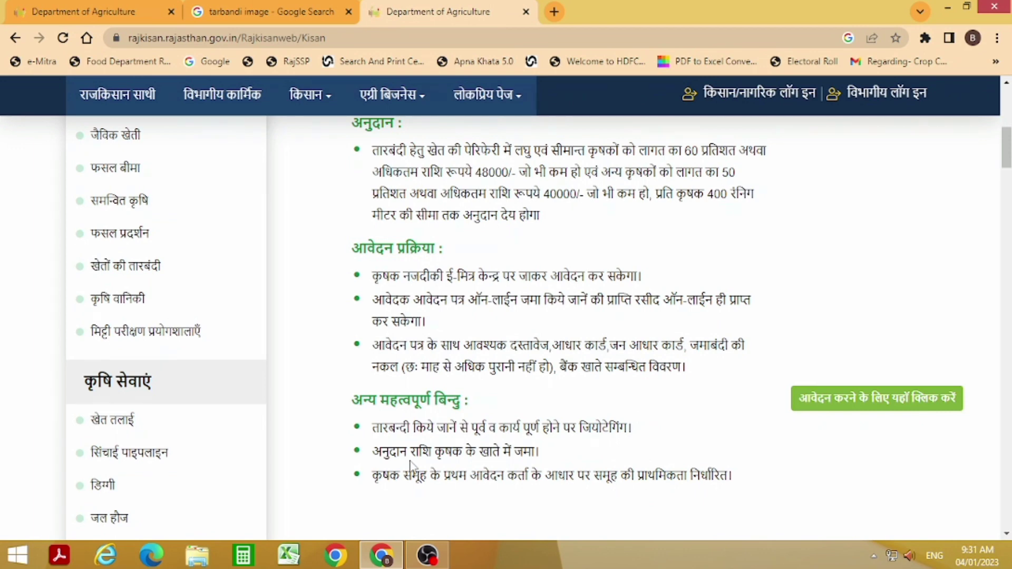
{"action": "left_click_drag", "start_coordinate": [406, 480], "coordinate": [701, 491]}
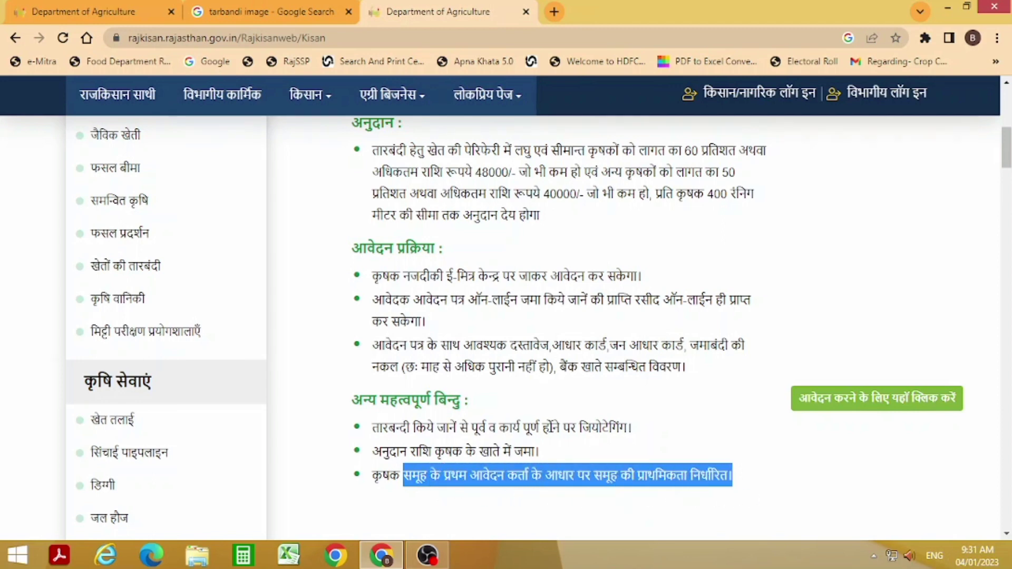
Start the online application for the fencing scheme to open the किसान/नागरिक लॉग इन page.
{"action": "scroll", "coordinate": [548, 355], "scroll_direction": "up", "scroll_amount": 7}
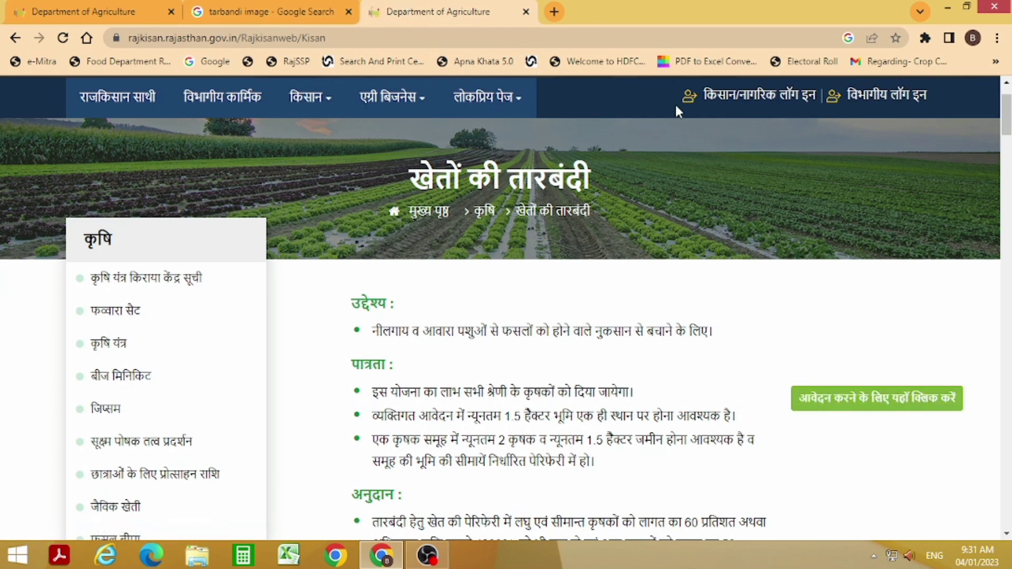
{"action": "left_click", "coordinate": [839, 398]}
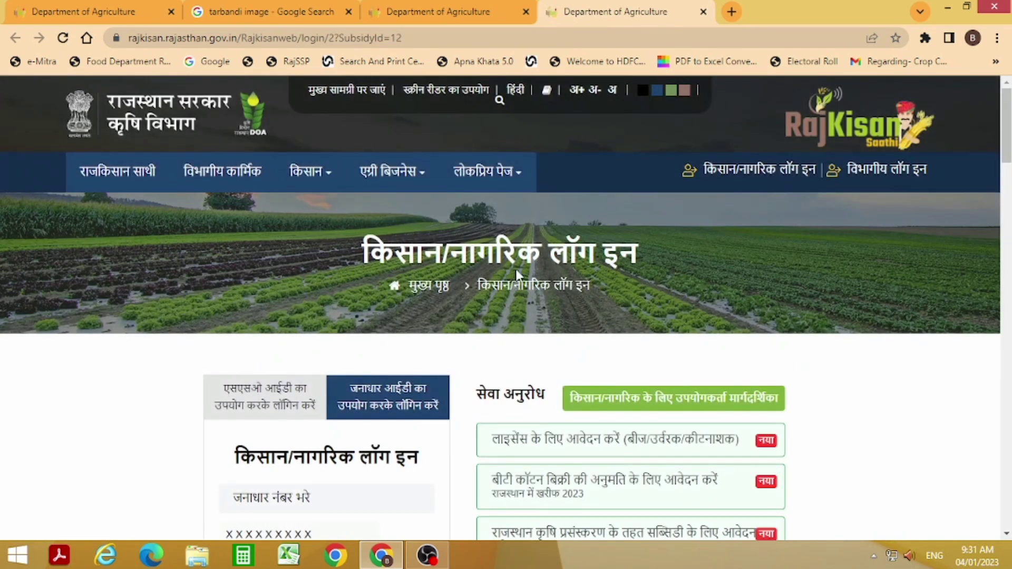
Submit the Janaadhaar number for the farmer login, send the OTP to the applicant family member and acknowledge the notice.
{"action": "scroll", "coordinate": [671, 259], "scroll_direction": "down", "scroll_amount": 3}
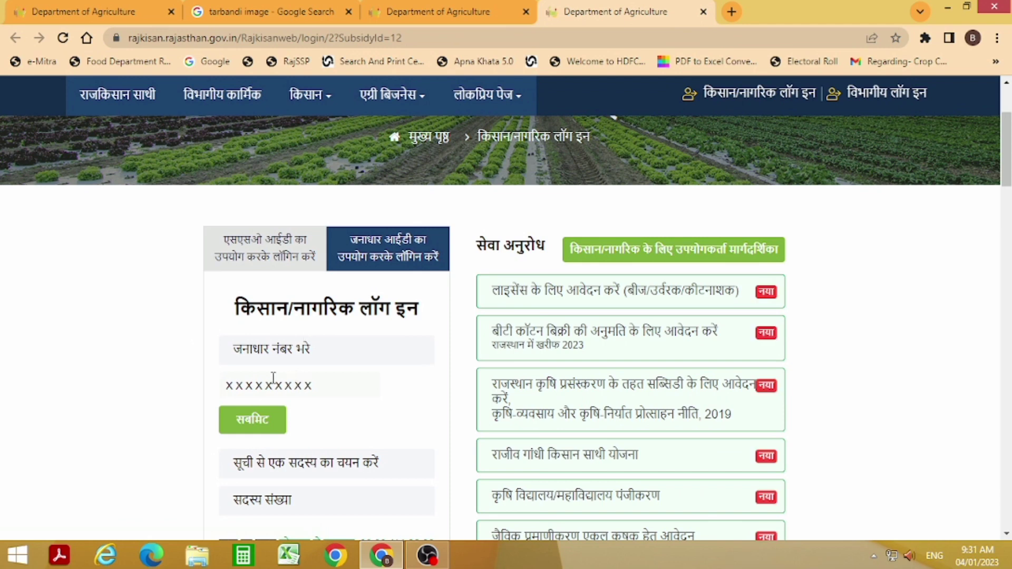
{"action": "left_click", "coordinate": [237, 389]}
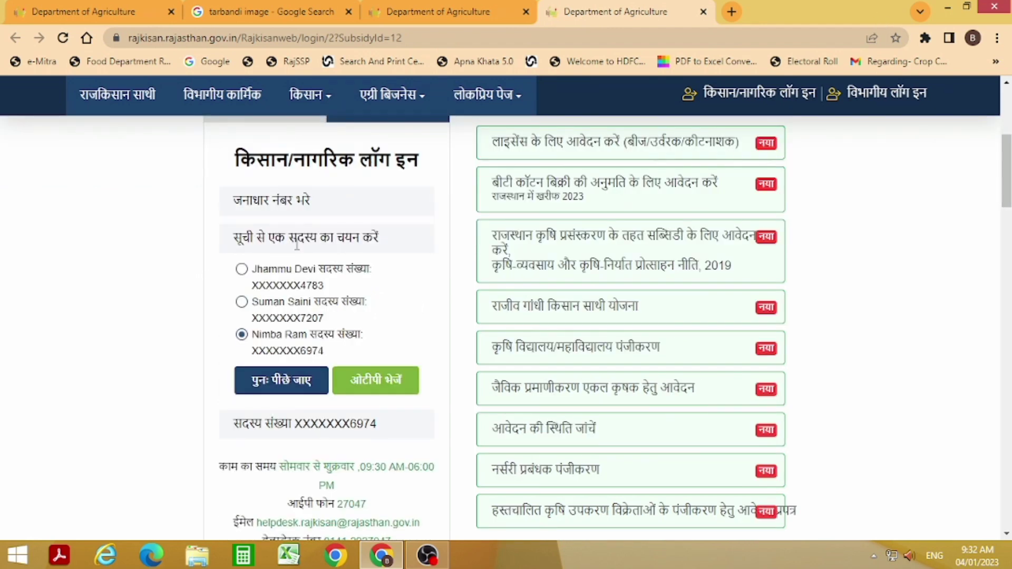
{"action": "scroll", "coordinate": [315, 276], "scroll_direction": "up", "scroll_amount": 1}
{"action": "scroll", "coordinate": [315, 276], "scroll_direction": "up", "scroll_amount": 2}
{"action": "scroll", "coordinate": [327, 253], "scroll_direction": "down", "scroll_amount": 3}
{"action": "left_click", "coordinate": [375, 382]}
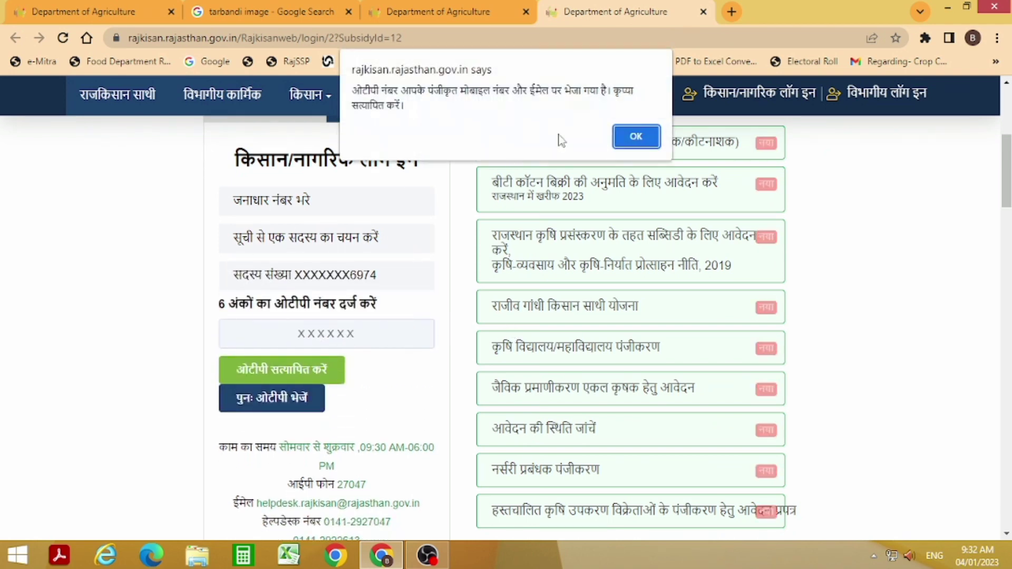
{"action": "left_click", "coordinate": [644, 138]}
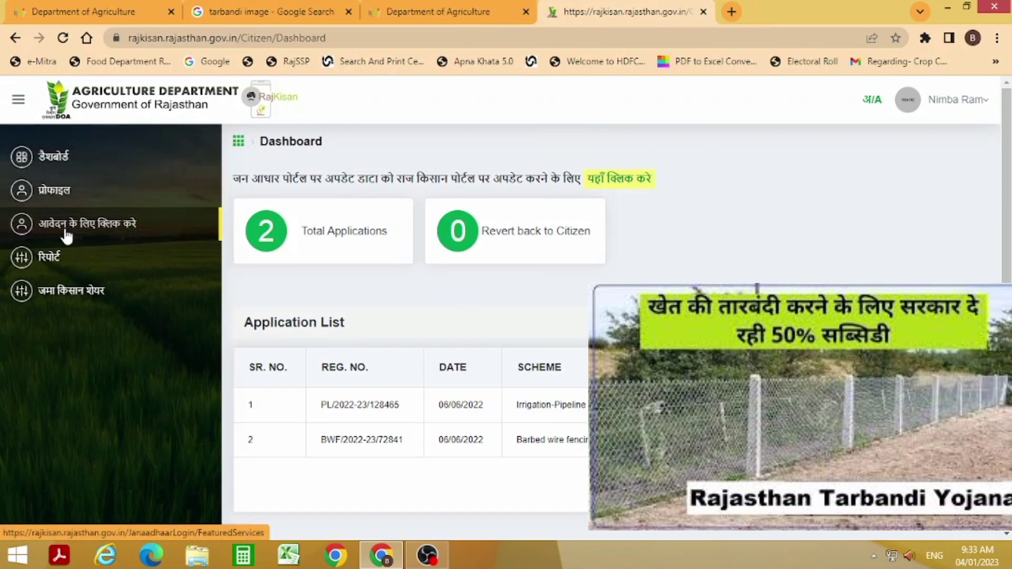
Open the application for Subsidy for Barbed Wire Fencing under कृषि सब्सिडी सेवाएं.
{"action": "left_click", "coordinate": [119, 232]}
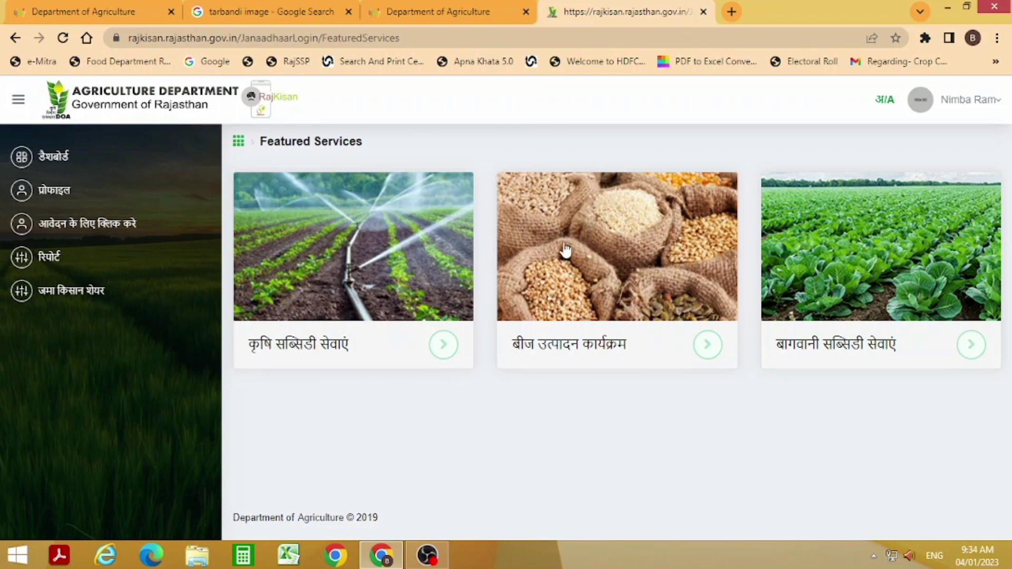
{"action": "left_click", "coordinate": [443, 345]}
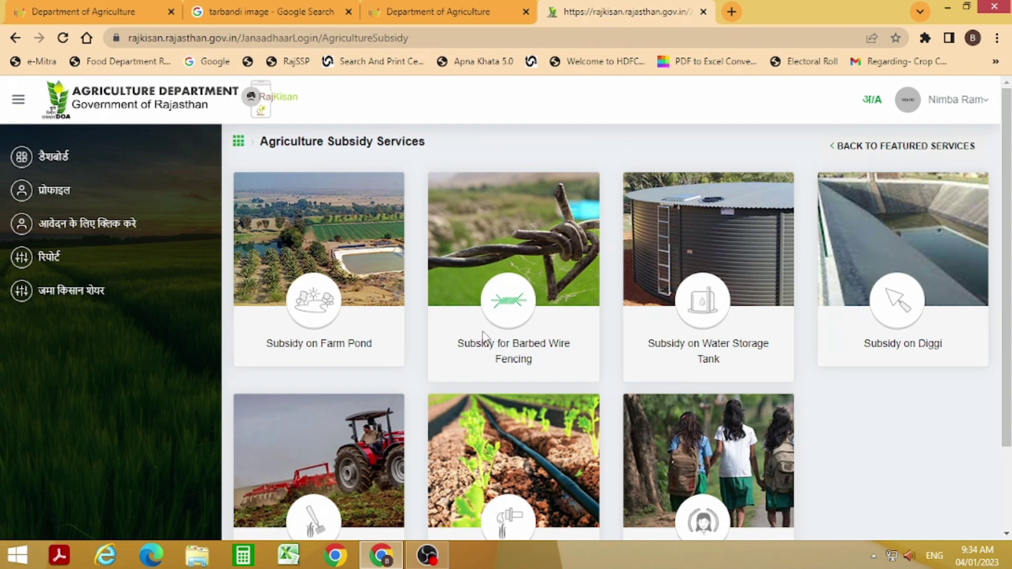
{"action": "left_click", "coordinate": [500, 351]}
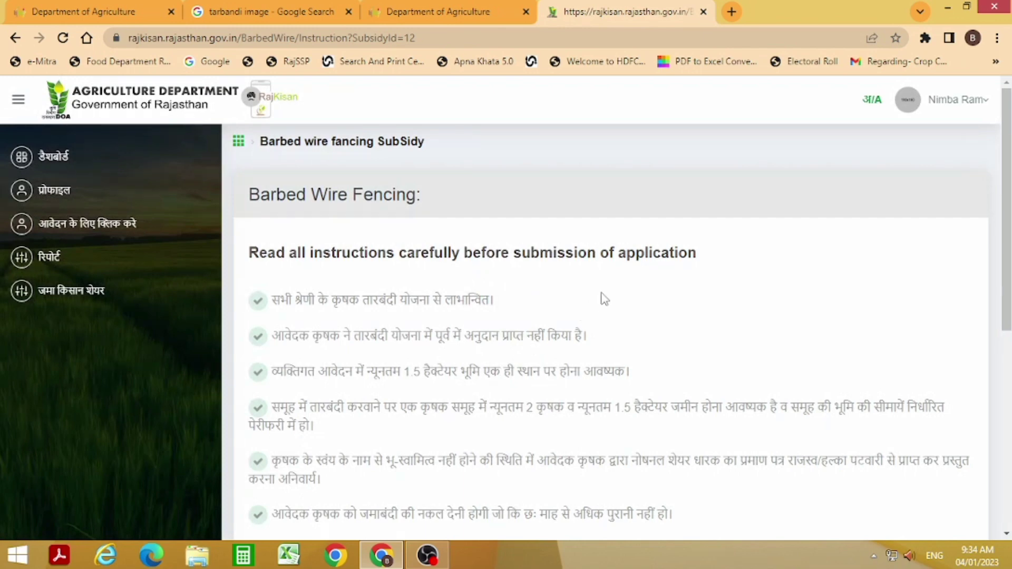
Read the Barbed Wire Fencing instructions, highlighting the bank account, shortest periphery and over-400-metre self-fencing rules.
{"action": "scroll", "coordinate": [605, 299], "scroll_direction": "down", "scroll_amount": 2}
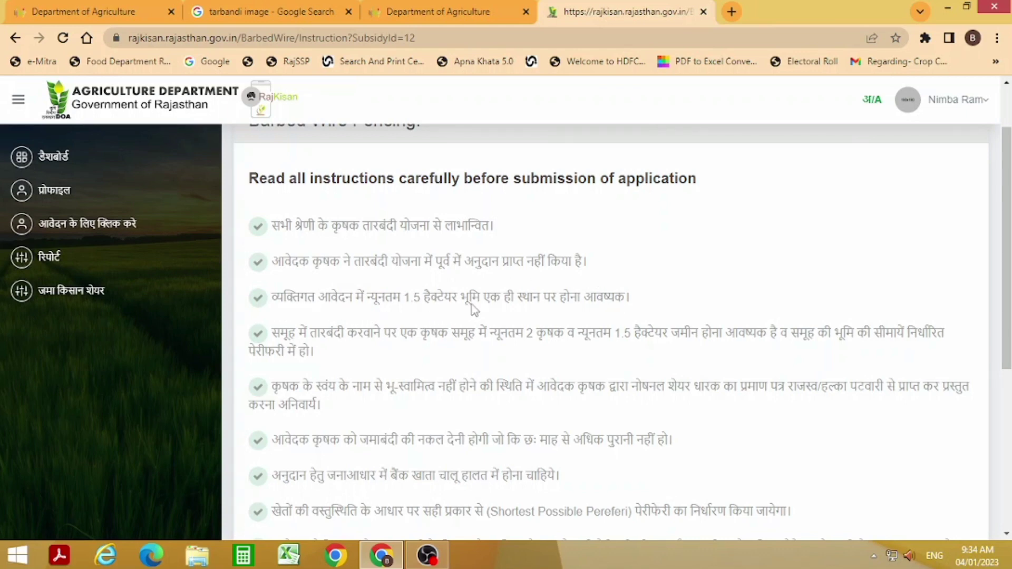
{"action": "scroll", "coordinate": [707, 299], "scroll_direction": "down", "scroll_amount": 1}
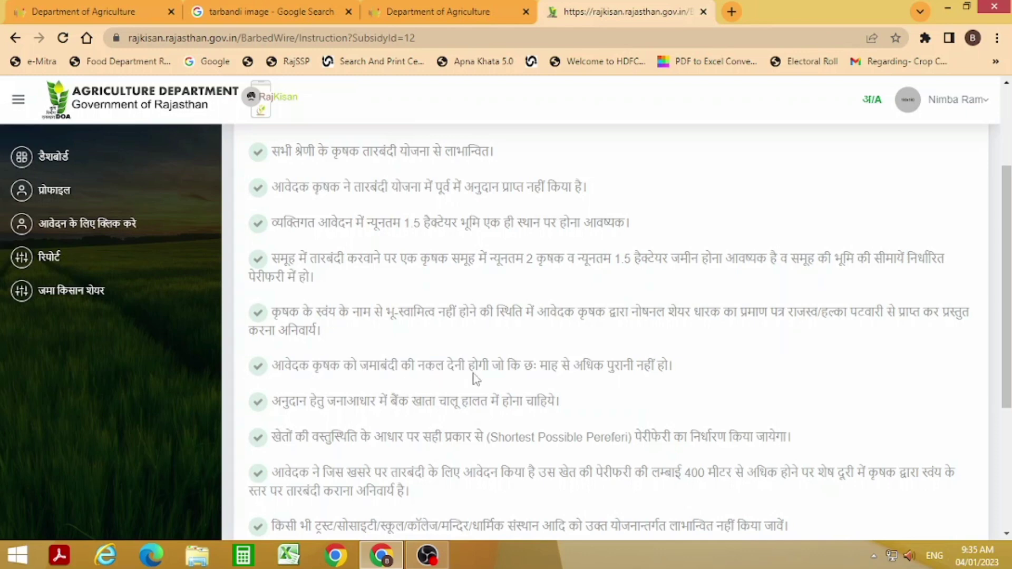
{"action": "scroll", "coordinate": [667, 389], "scroll_direction": "down", "scroll_amount": 3}
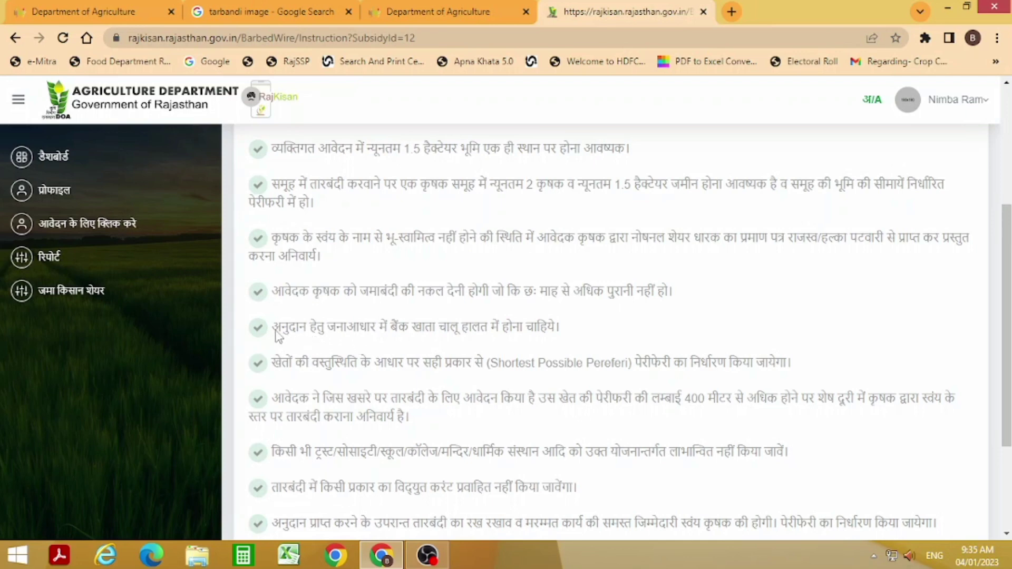
{"action": "left_click_drag", "start_coordinate": [273, 331], "coordinate": [560, 343]}
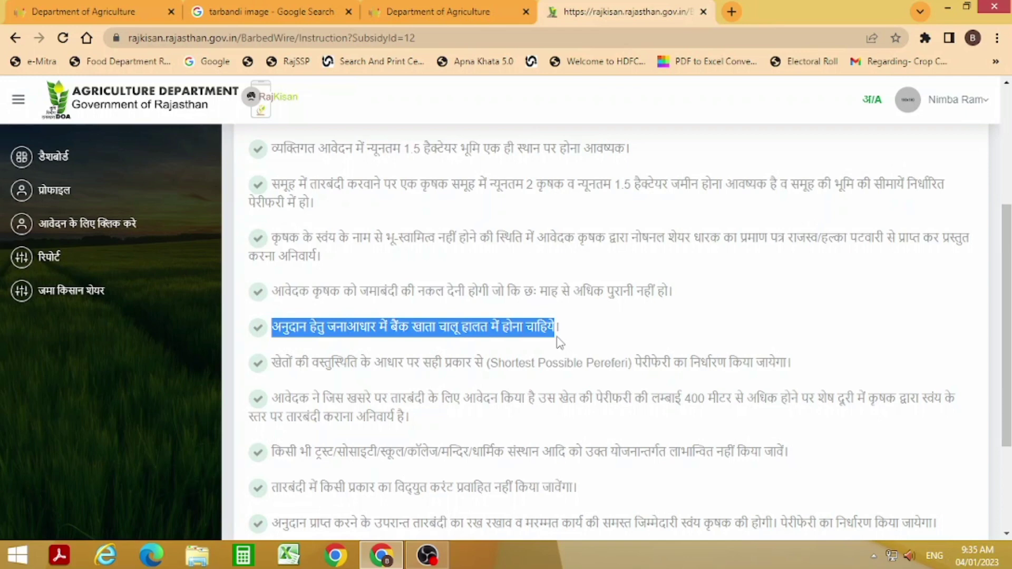
{"action": "left_click", "coordinate": [324, 373]}
{"action": "left_click_drag", "start_coordinate": [286, 378], "coordinate": [759, 375]}
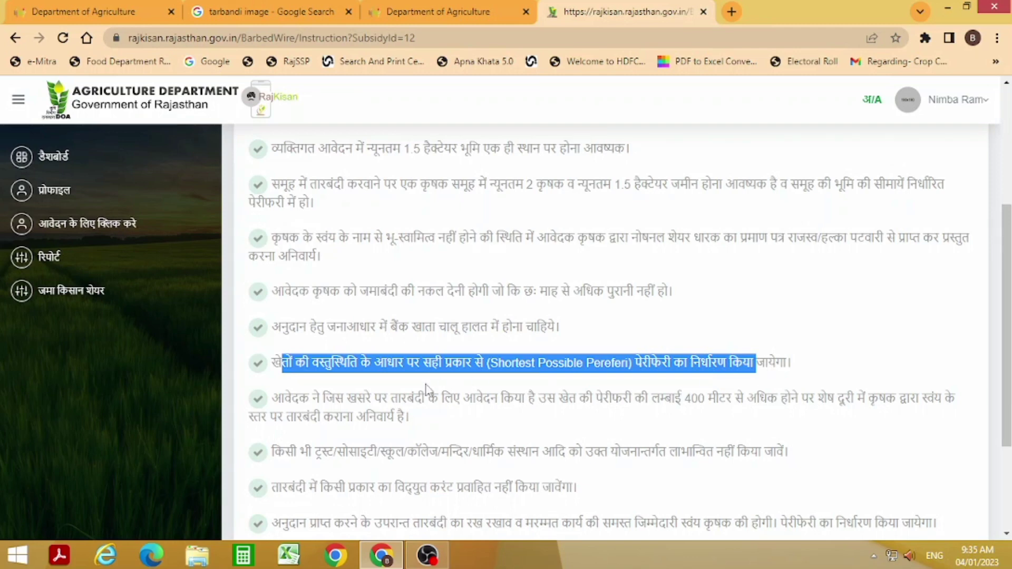
{"action": "left_click", "coordinate": [369, 407]}
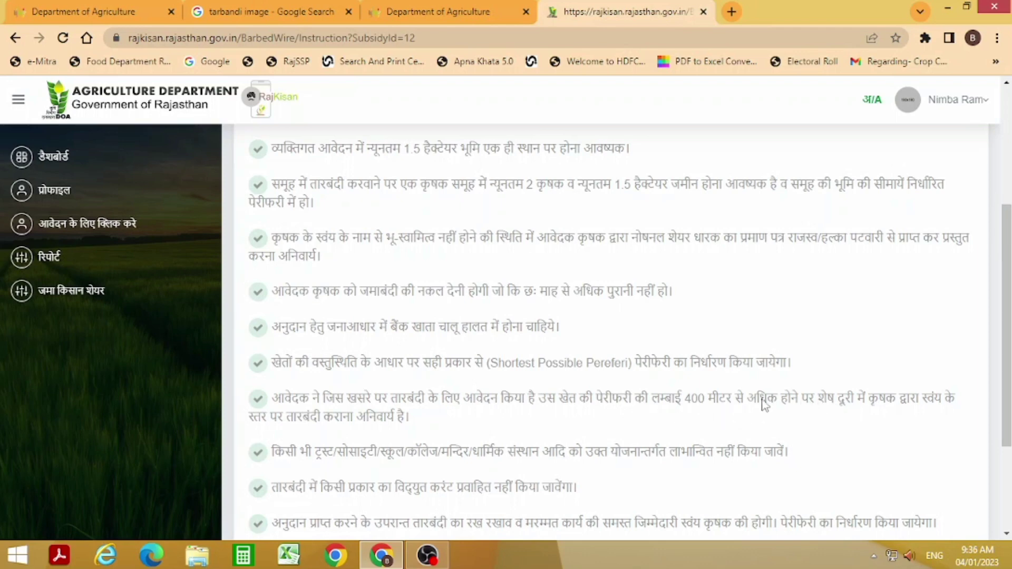
{"action": "left_click_drag", "start_coordinate": [688, 402], "coordinate": [954, 408]}
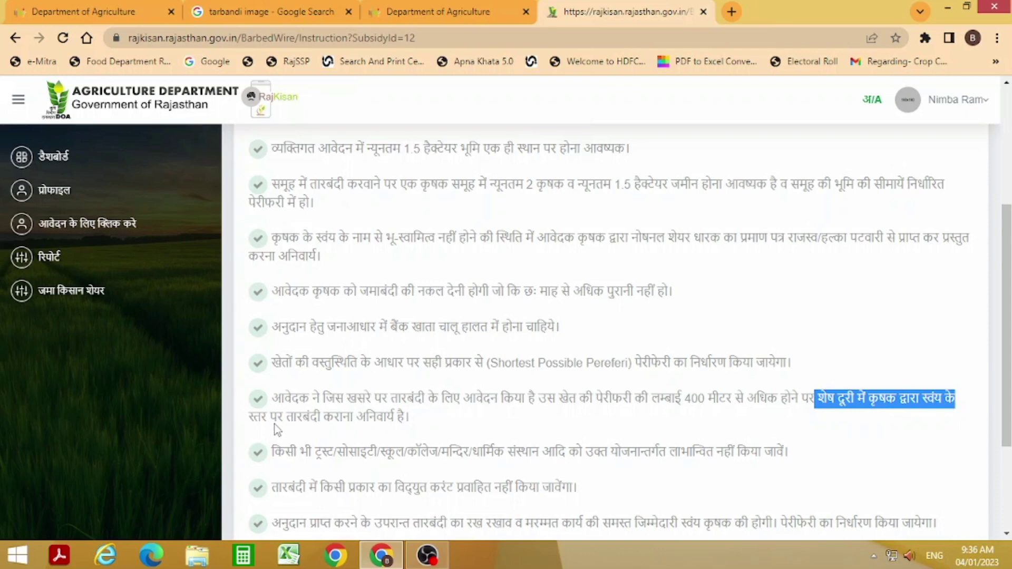
{"action": "left_click_drag", "start_coordinate": [262, 417], "coordinate": [403, 420]}
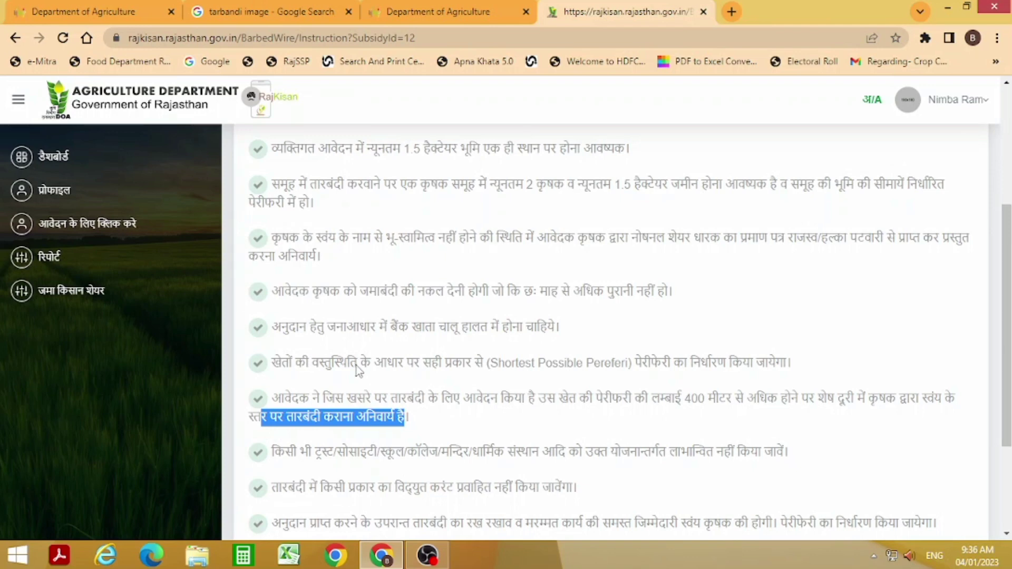
{"action": "scroll", "coordinate": [356, 369], "scroll_direction": "down", "scroll_amount": 2}
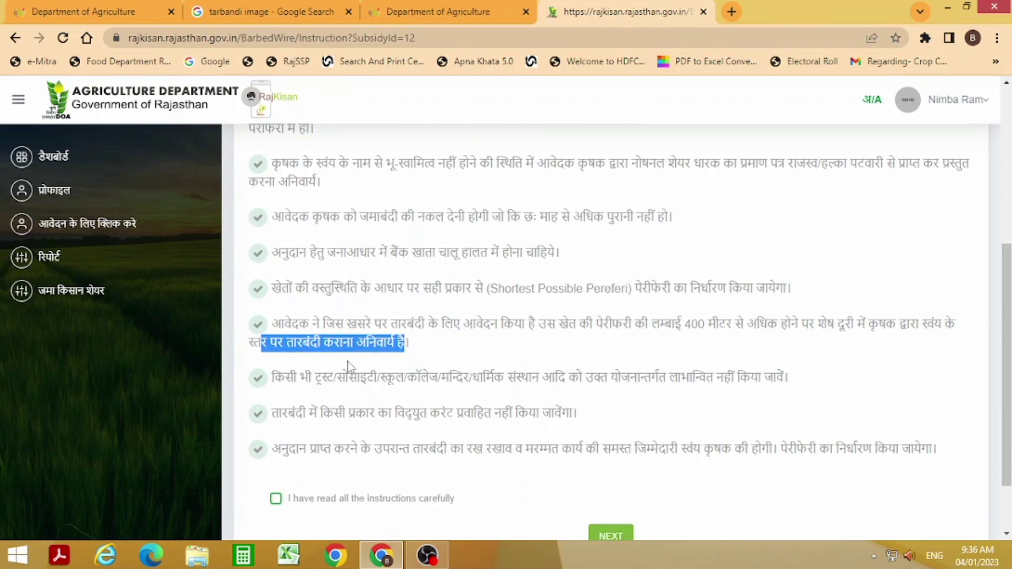
Read the remaining fencing instructions, highlighting the institution exclusion, the electric current ban and the farmer's maintenance responsibility.
{"action": "left_click_drag", "start_coordinate": [272, 380], "coordinate": [793, 392]}
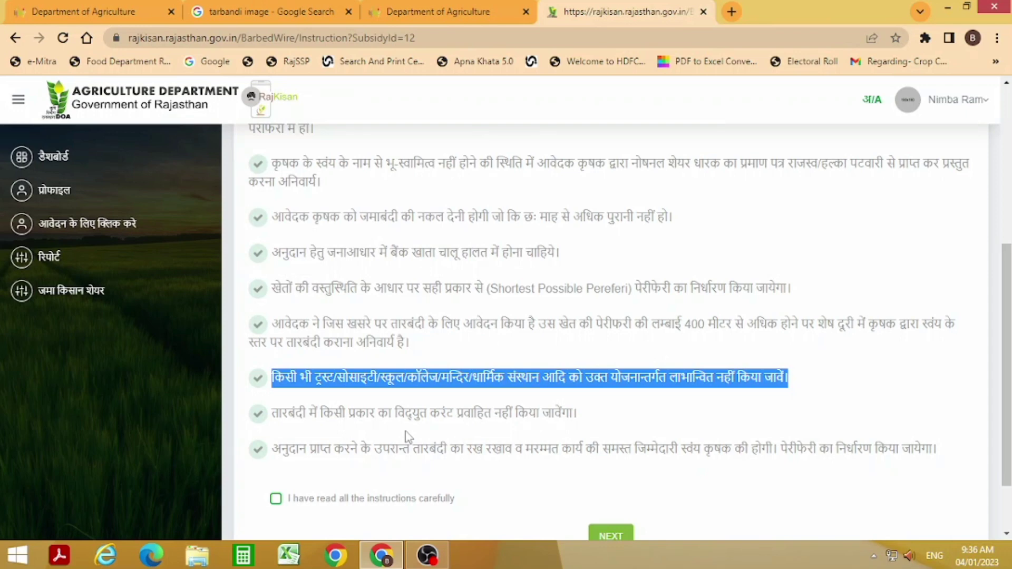
{"action": "left_click_drag", "start_coordinate": [272, 414], "coordinate": [586, 419]}
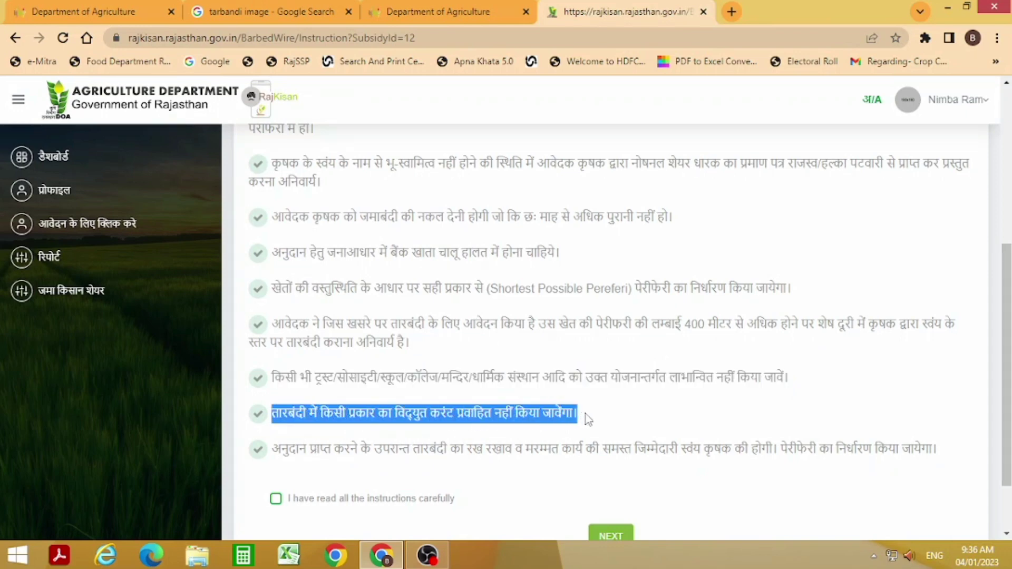
{"action": "scroll", "coordinate": [586, 419], "scroll_direction": "down", "scroll_amount": 2}
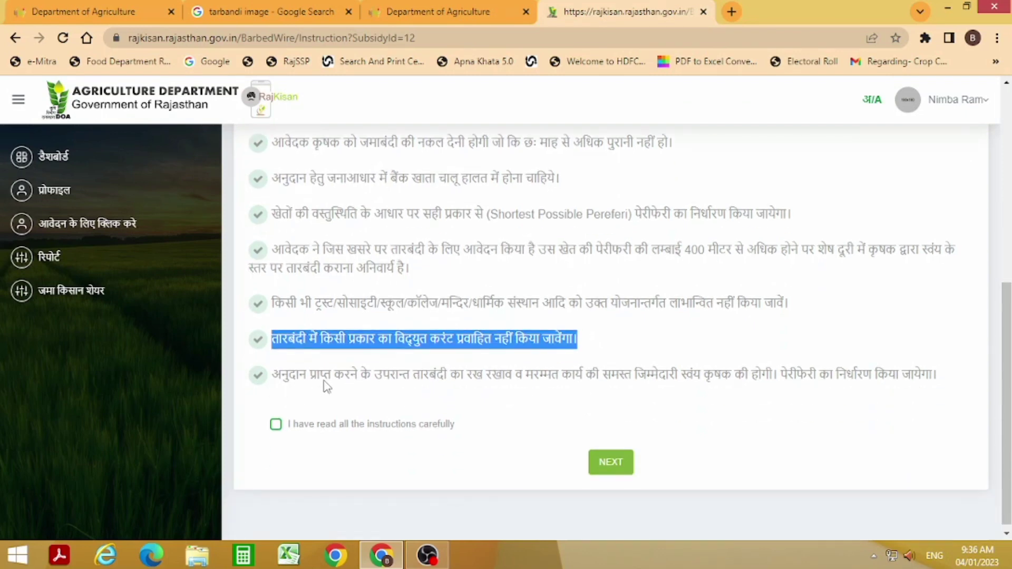
{"action": "left_click", "coordinate": [578, 380]}
{"action": "left_click_drag", "start_coordinate": [582, 381], "coordinate": [930, 379]}
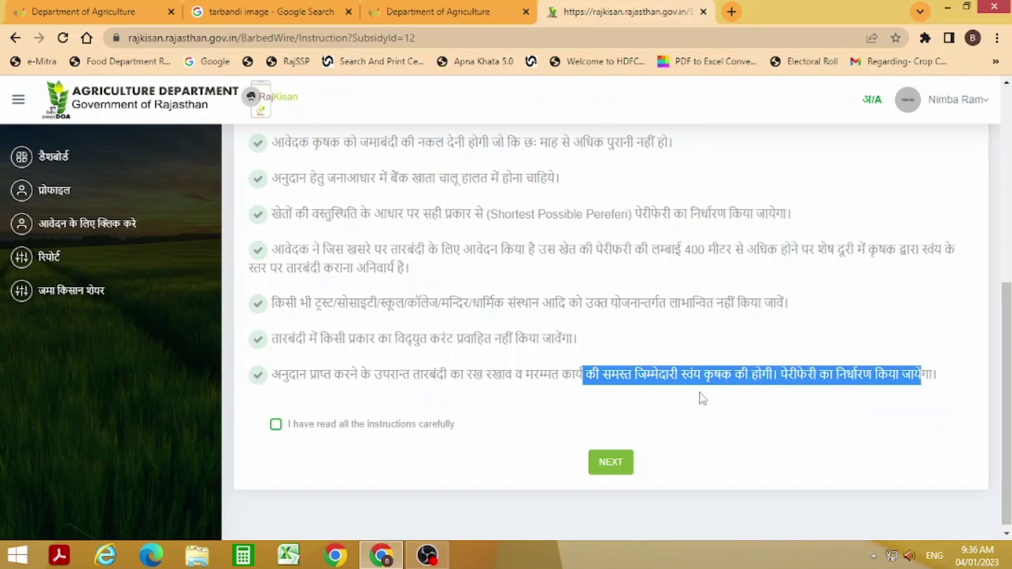
{"action": "left_click", "coordinate": [504, 404]}
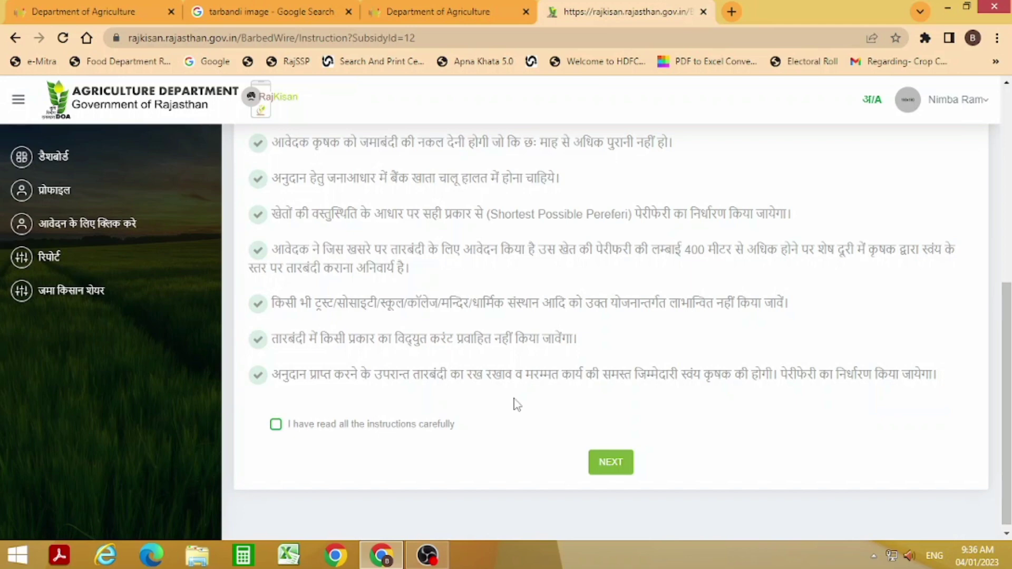
Confirm that all the instructions have been read carefully and proceed to the barbed wire registration form.
{"action": "scroll", "coordinate": [390, 301], "scroll_direction": "up", "scroll_amount": 8}
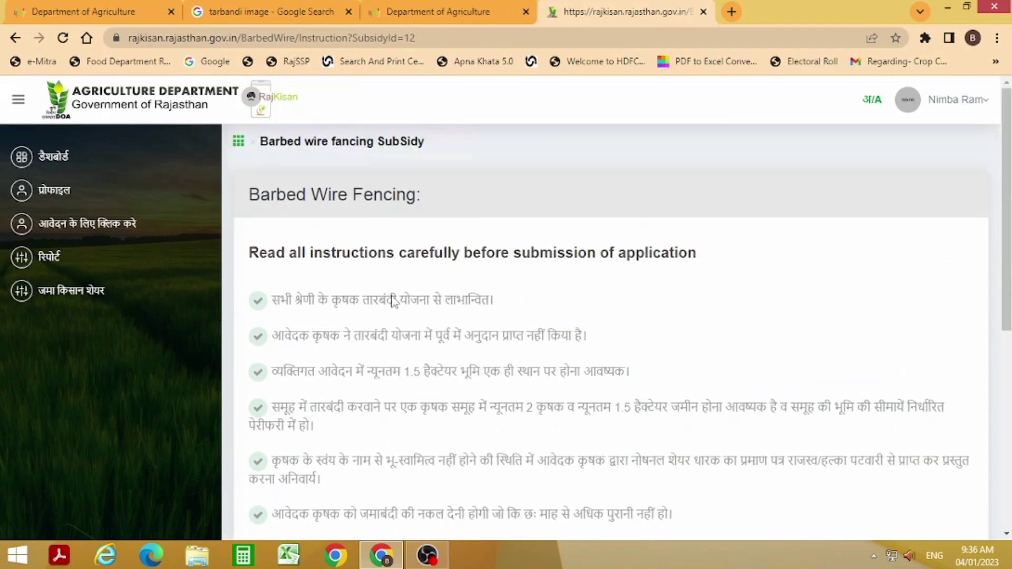
{"action": "scroll", "coordinate": [390, 301], "scroll_direction": "down", "scroll_amount": 7}
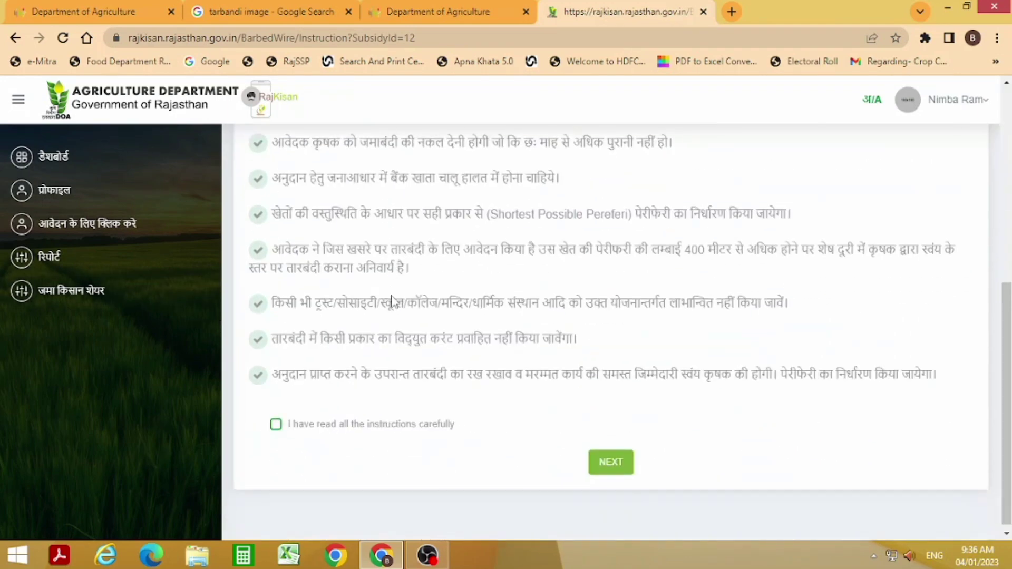
{"action": "left_click", "coordinate": [276, 425]}
{"action": "left_click", "coordinate": [620, 466]}
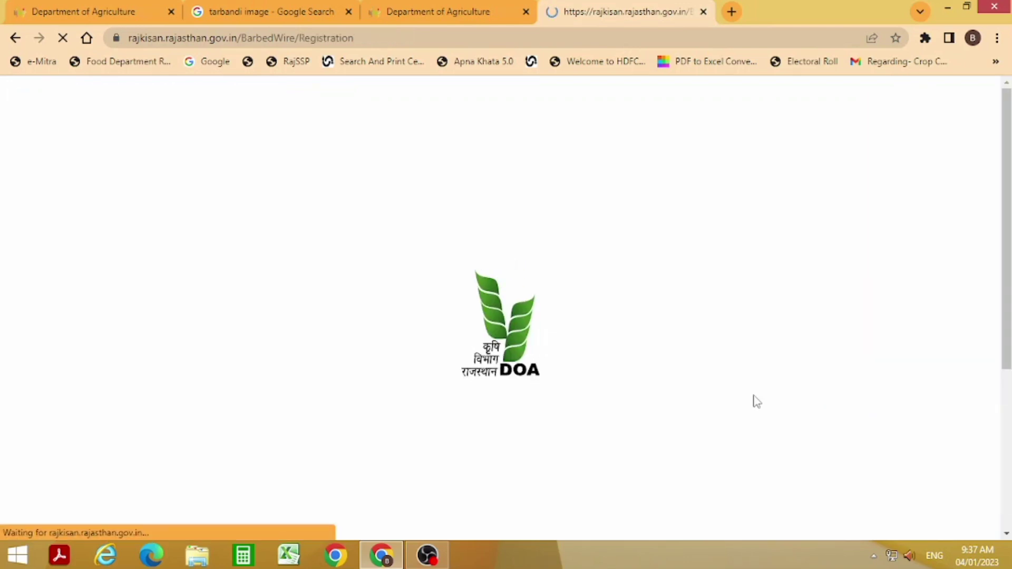
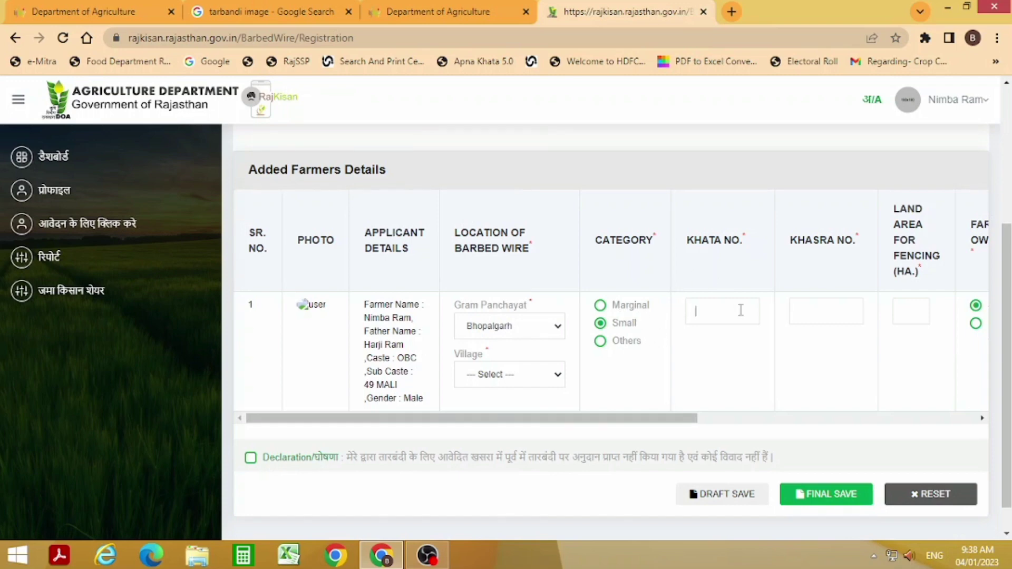
Fill in the farmer's land details with Khata No. 52, Khasra No. 1461/6 and 1.5 ha of land for fencing.
{"action": "left_click", "coordinate": [828, 314]}
{"action": "left_click", "coordinate": [688, 313]}
{"action": "type", "text": "52"}
{"action": "left_click_drag", "start_coordinate": [609, 419], "coordinate": [747, 421]}
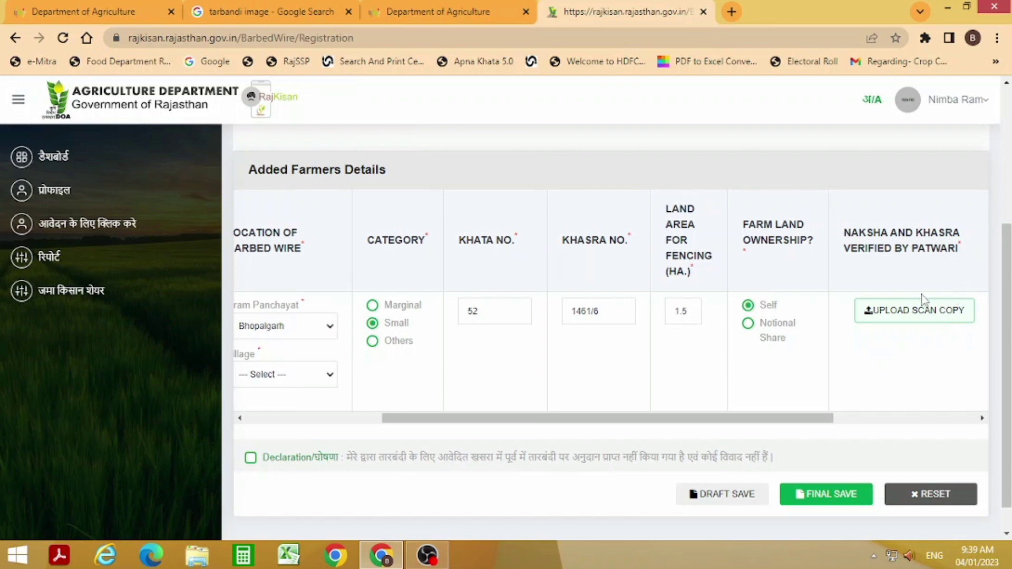
Try to upload the file Adobe Scan Mar 20, 2023 as the Naksha and Khasra verified by Patwari.
{"action": "left_click", "coordinate": [903, 311]}
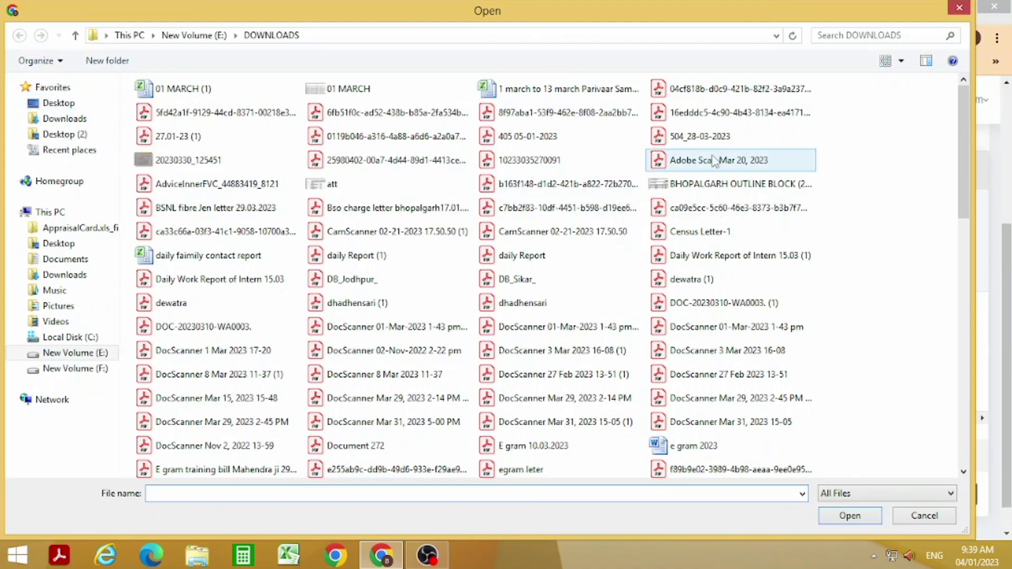
{"action": "left_click", "coordinate": [688, 166]}
{"action": "left_click", "coordinate": [849, 515]}
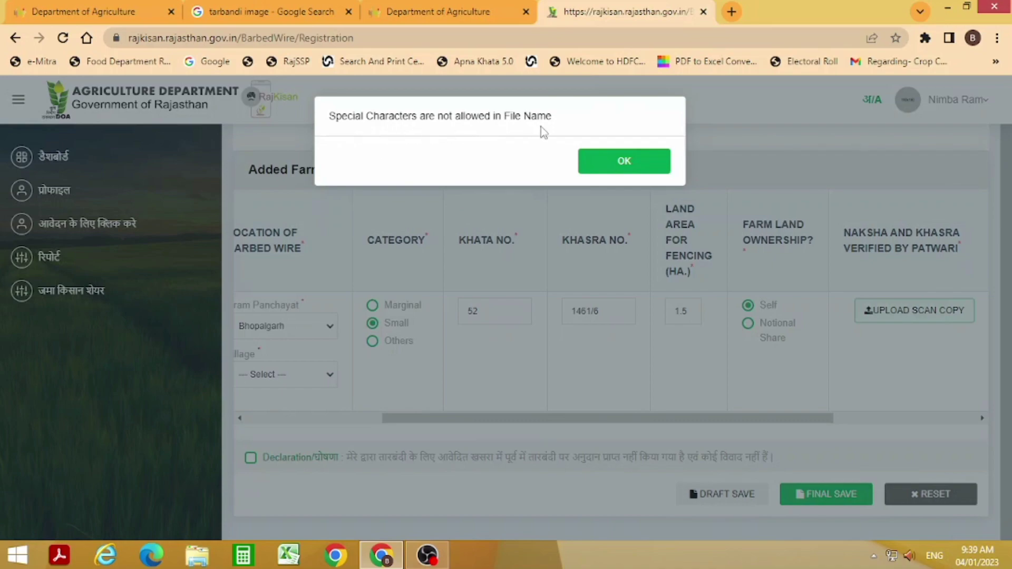
{"action": "left_click", "coordinate": [620, 165]}
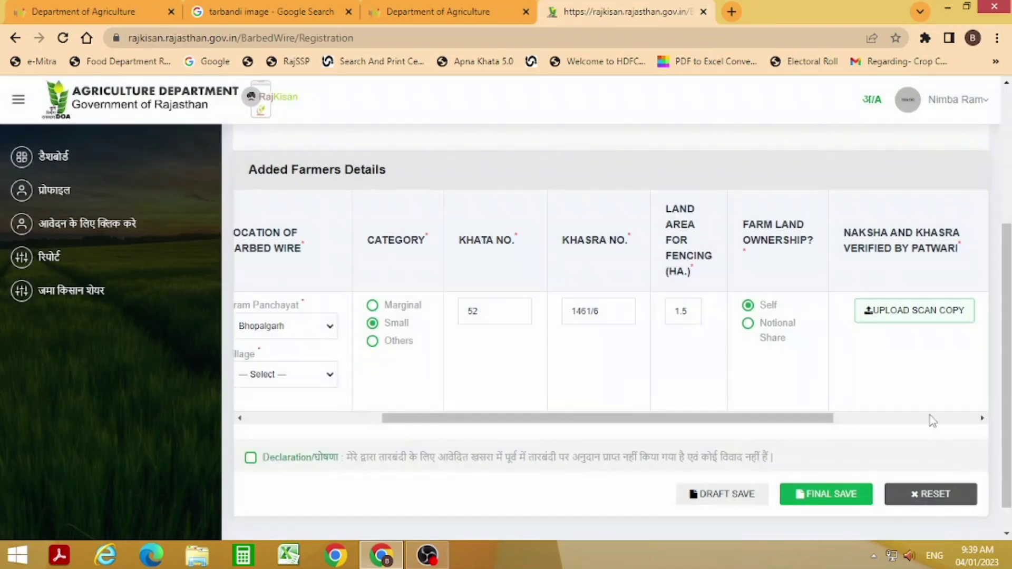
Upload dewatra.pdf as the scan copy of the Naksha and Khasra verified by Patwari.
{"action": "left_click", "coordinate": [914, 312]}
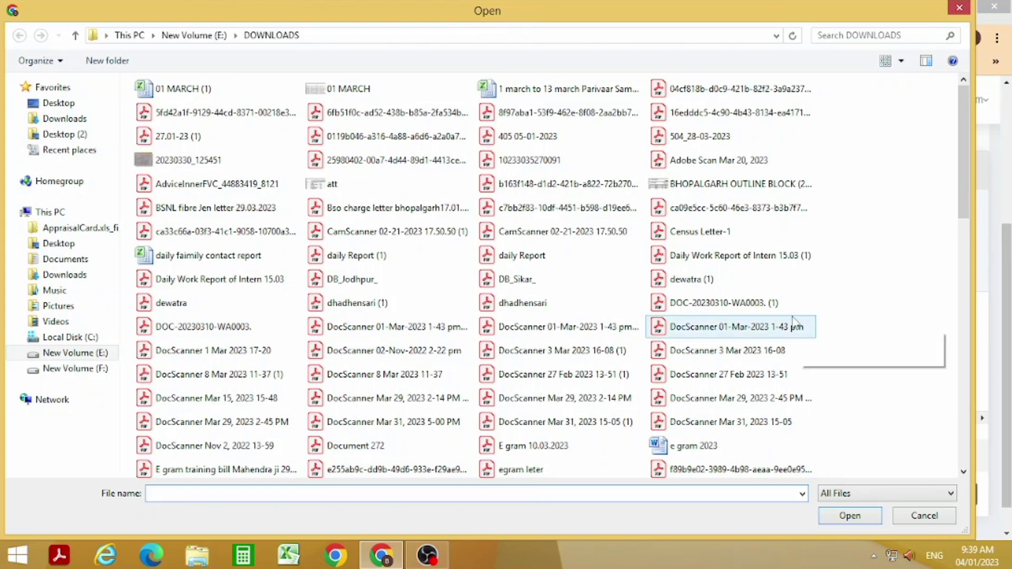
{"action": "left_click", "coordinate": [193, 305]}
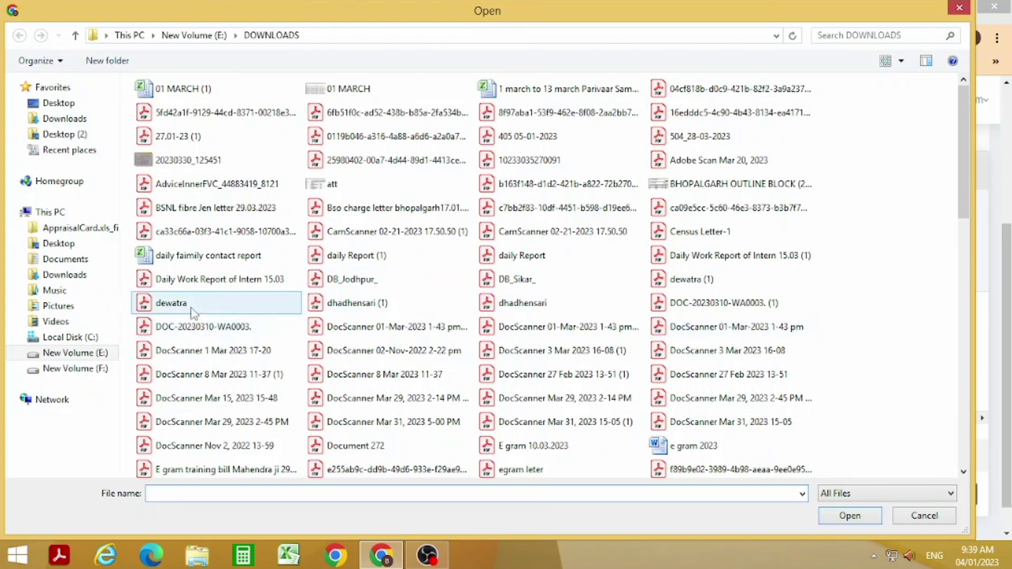
{"action": "left_click", "coordinate": [849, 516]}
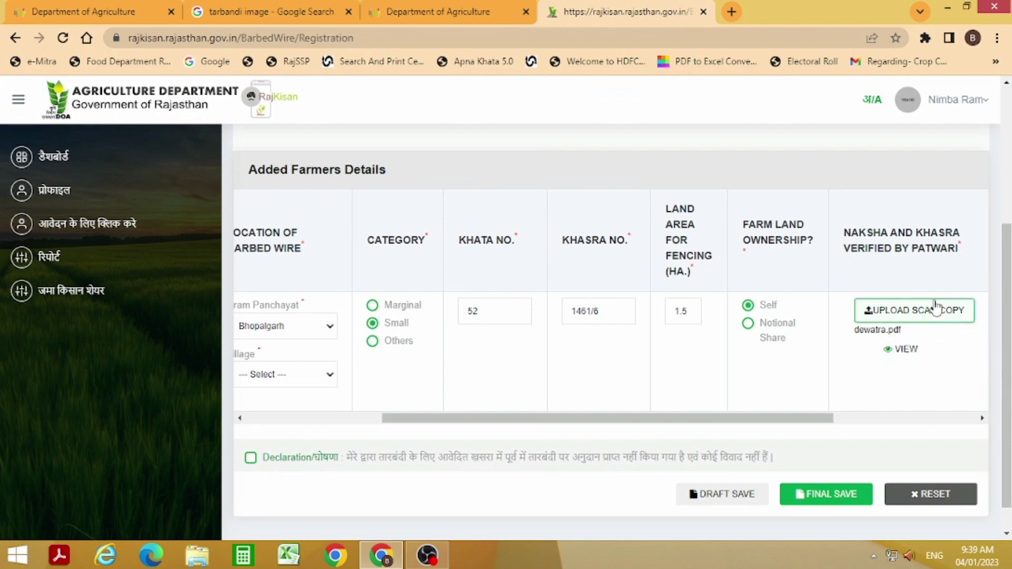
{"action": "left_click", "coordinate": [919, 319]}
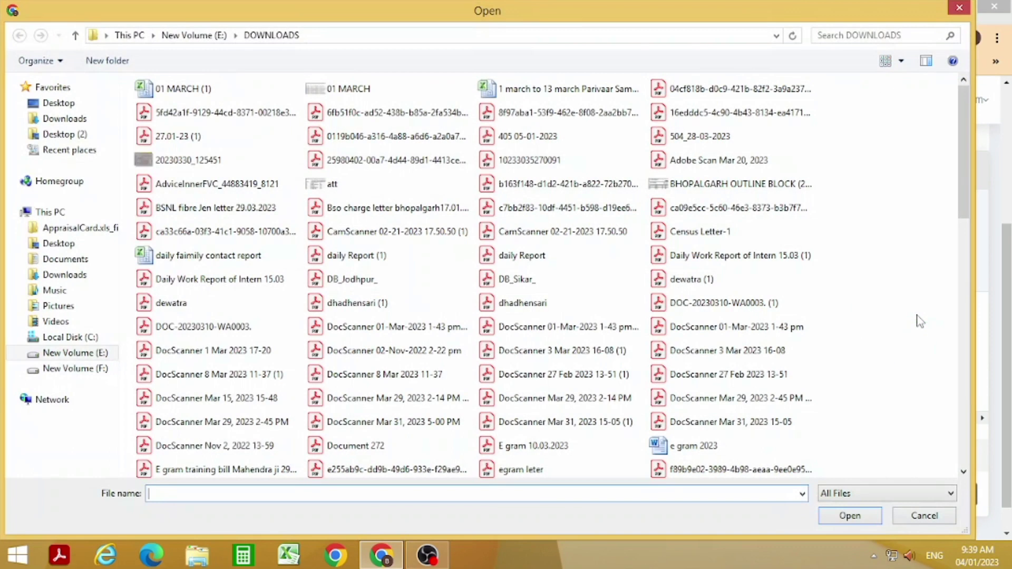
{"action": "left_click", "coordinate": [960, 8]}
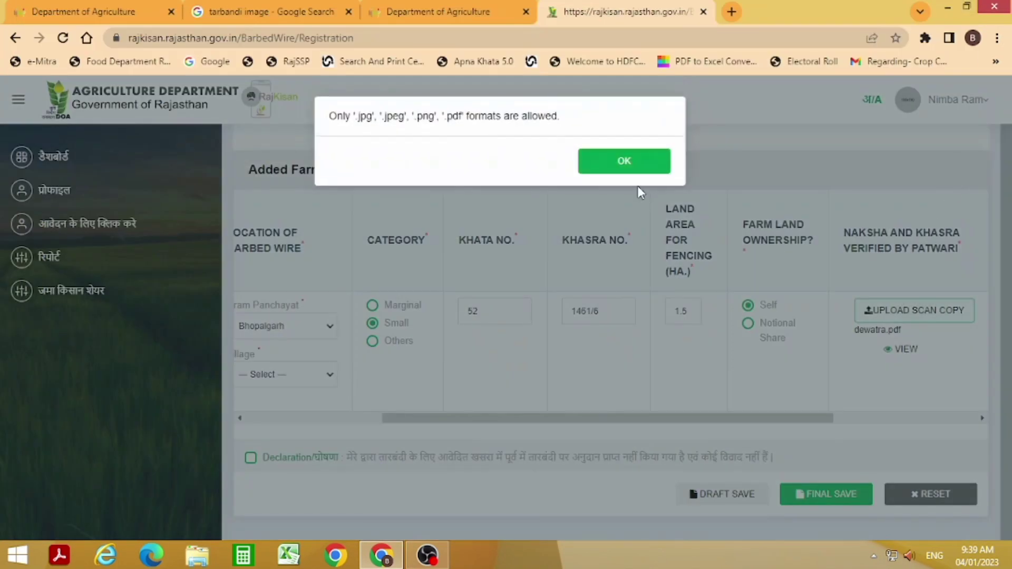
{"action": "left_click", "coordinate": [602, 165]}
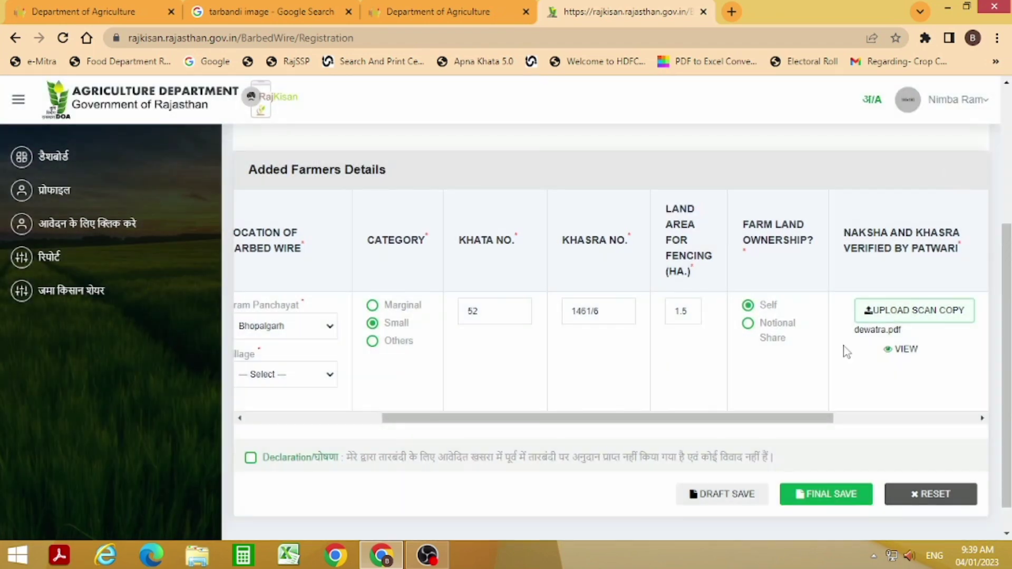
Select Bhopalgarh as the village for the barbed wire location and accept the declaration about no prior fencing subsidy.
{"action": "left_click_drag", "start_coordinate": [680, 418], "coordinate": [489, 437]}
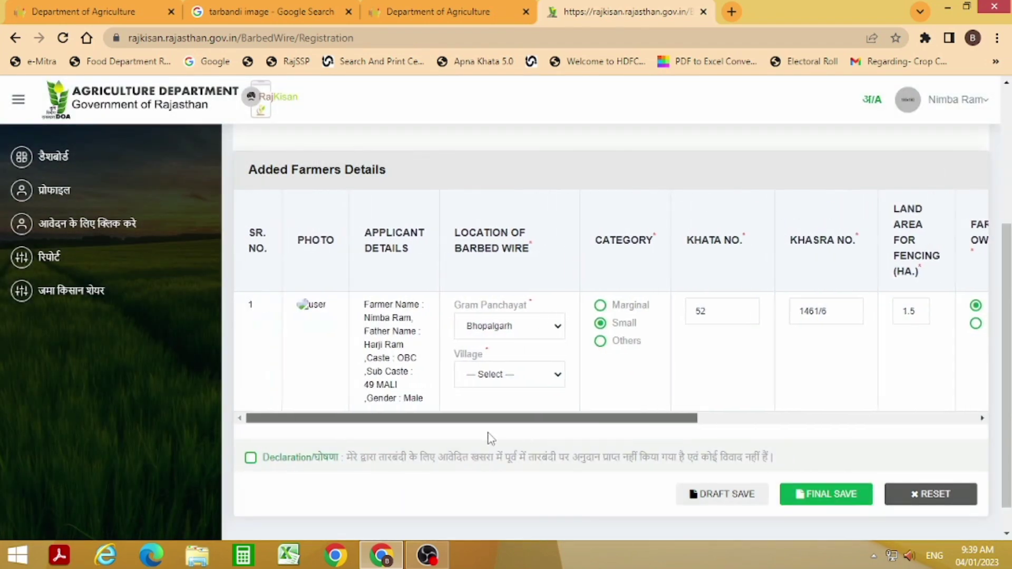
{"action": "left_click", "coordinate": [495, 378]}
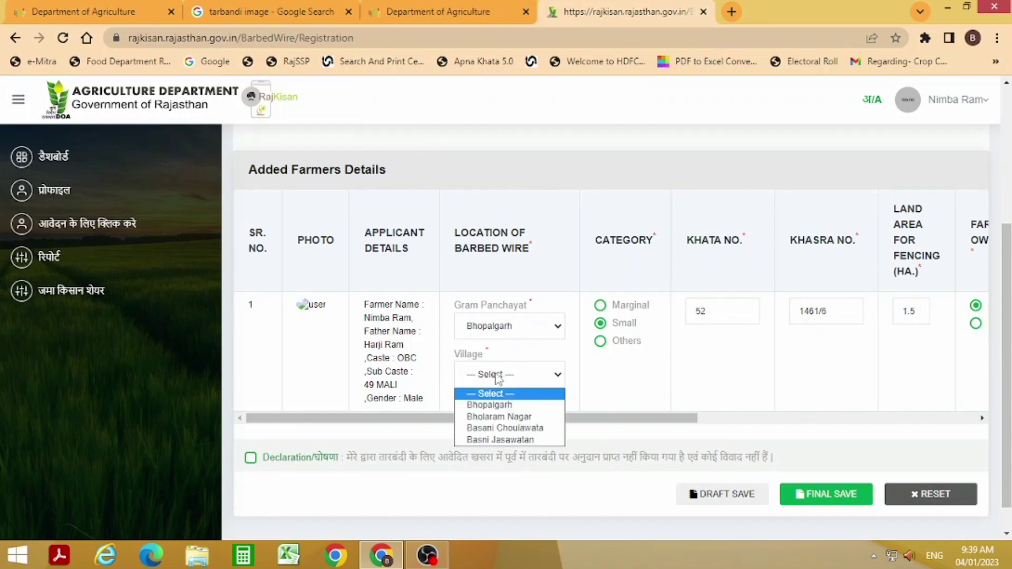
{"action": "left_click", "coordinate": [521, 405]}
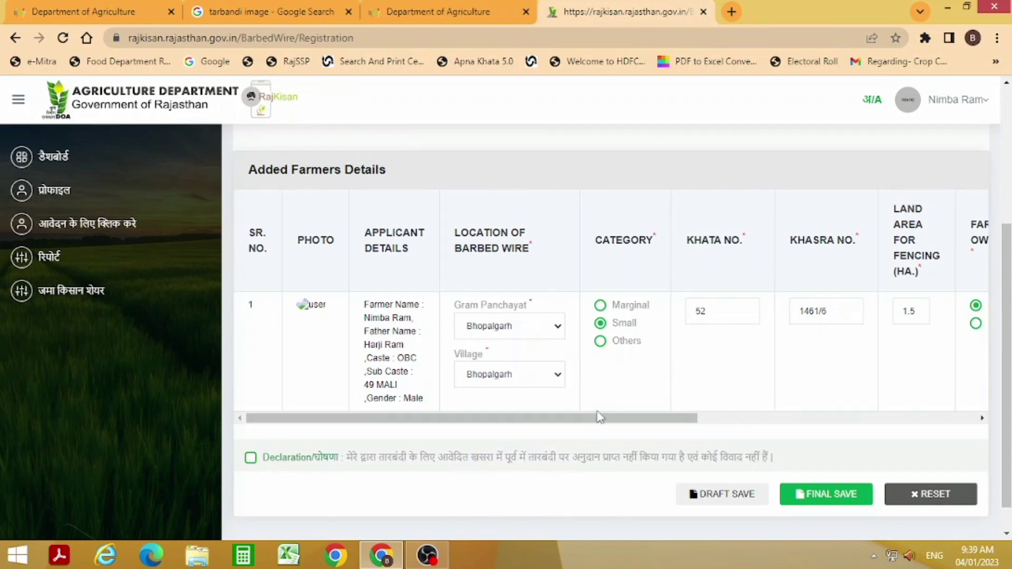
{"action": "left_click_drag", "start_coordinate": [605, 420], "coordinate": [207, 419]}
{"action": "left_click", "coordinate": [251, 458]}
{"action": "scroll", "coordinate": [576, 355], "scroll_direction": "down", "scroll_amount": 1}
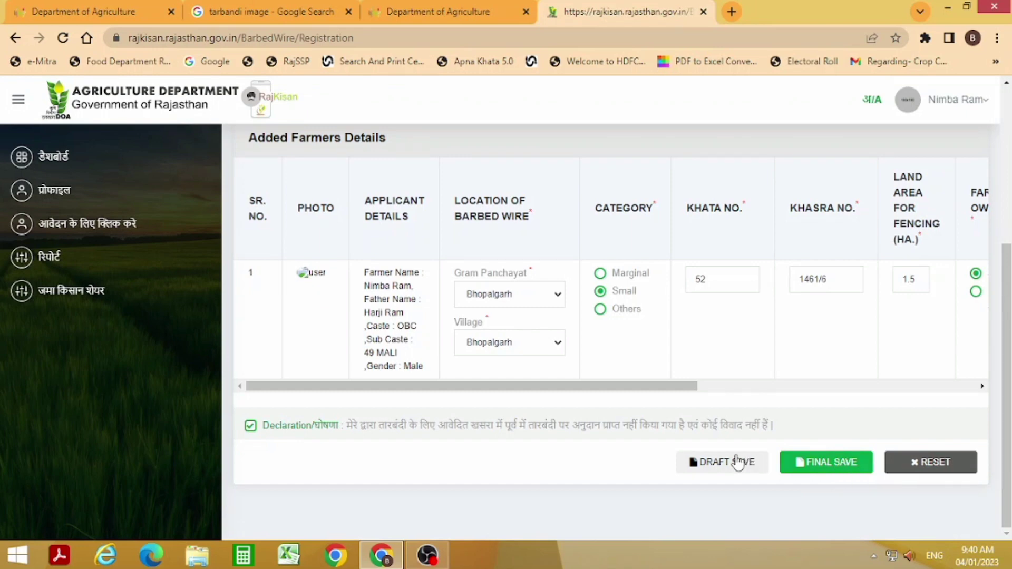
Try to save the barbed wire application as a draft.
{"action": "left_click", "coordinate": [725, 466]}
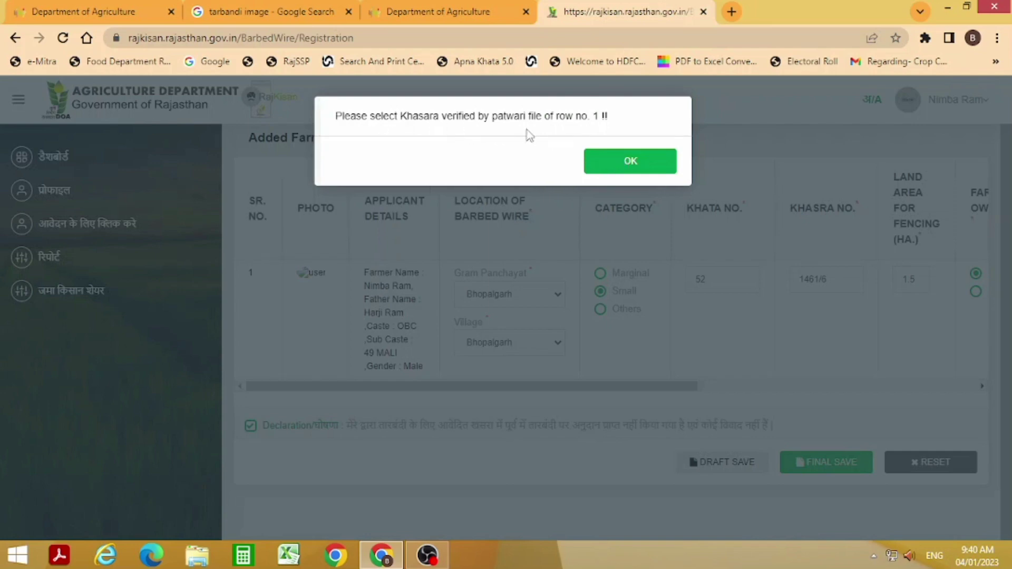
{"action": "left_click", "coordinate": [625, 160]}
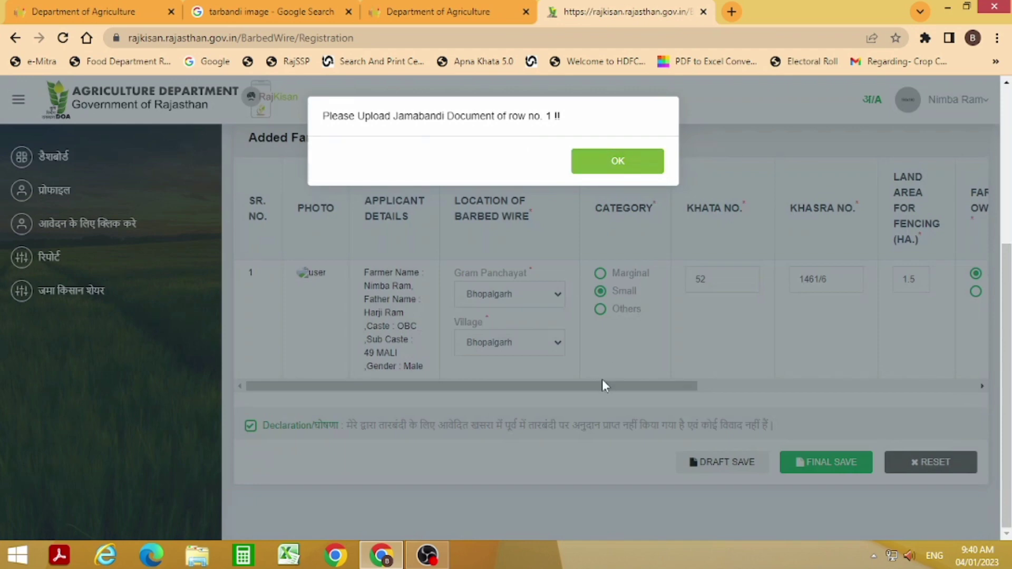
{"action": "left_click", "coordinate": [609, 158]}
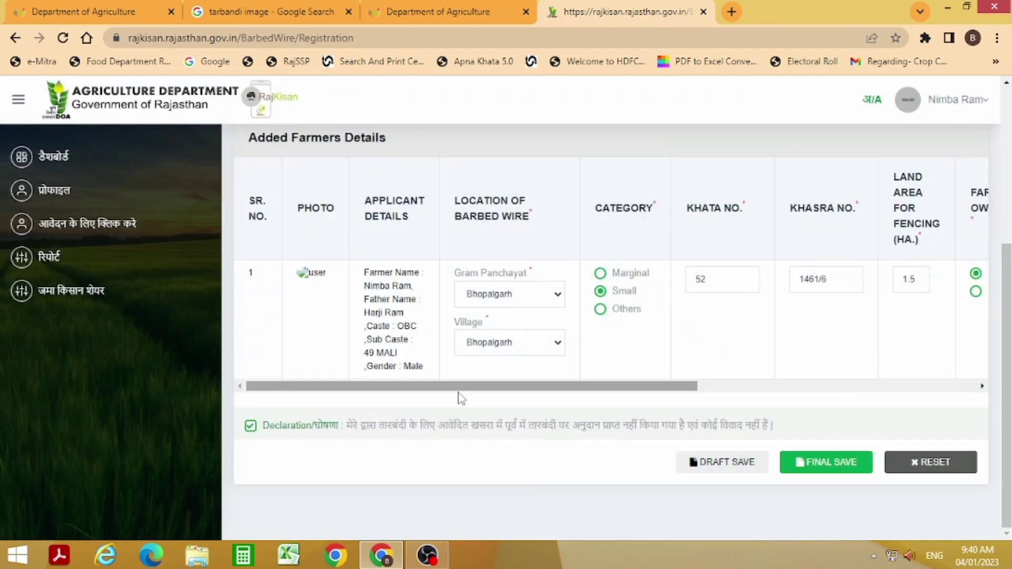
Upload dhadhensari.pdf from the DOWNLOADS folder as the scan copy of the farmer's Jamabandi.
{"action": "left_click_drag", "start_coordinate": [451, 390], "coordinate": [814, 374]}
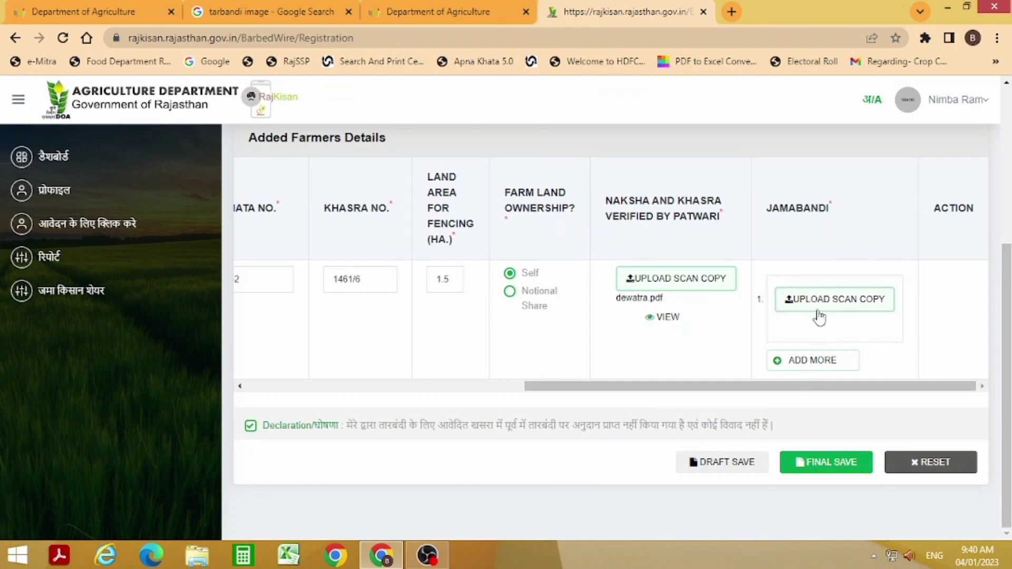
{"action": "left_click", "coordinate": [805, 298]}
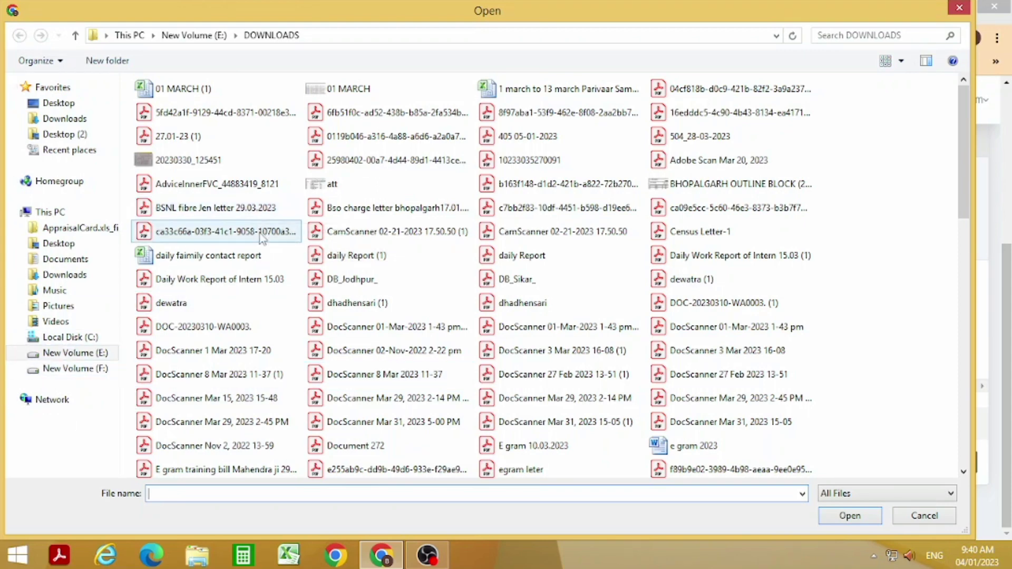
{"action": "left_click", "coordinate": [511, 305]}
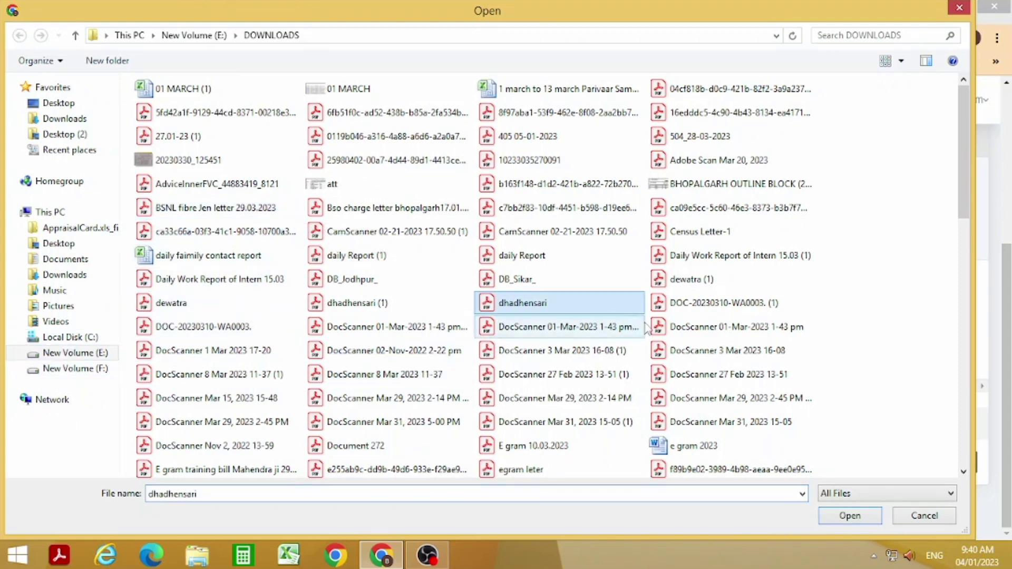
{"action": "left_click", "coordinate": [825, 516]}
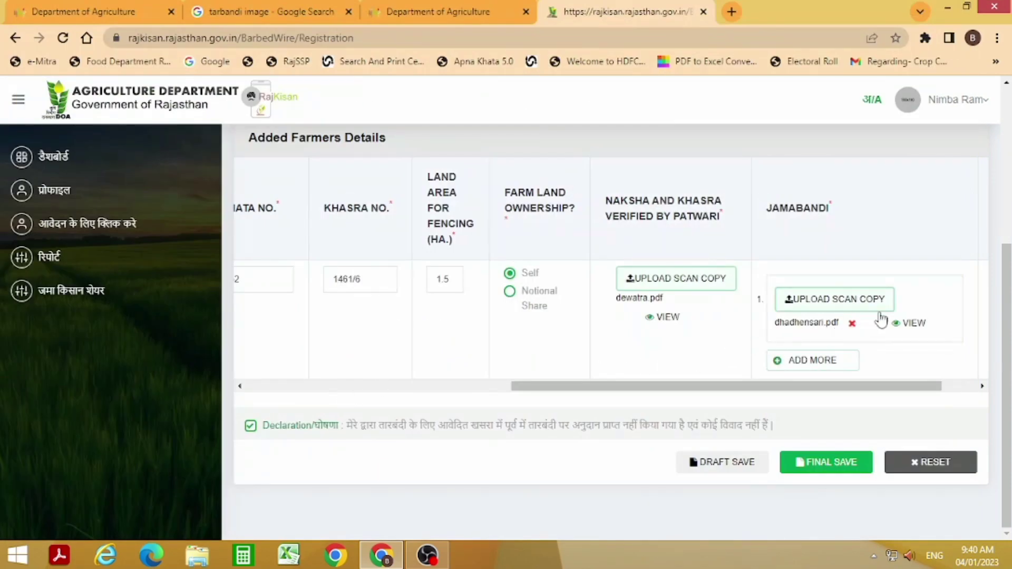
{"action": "left_click_drag", "start_coordinate": [784, 387], "coordinate": [888, 390]}
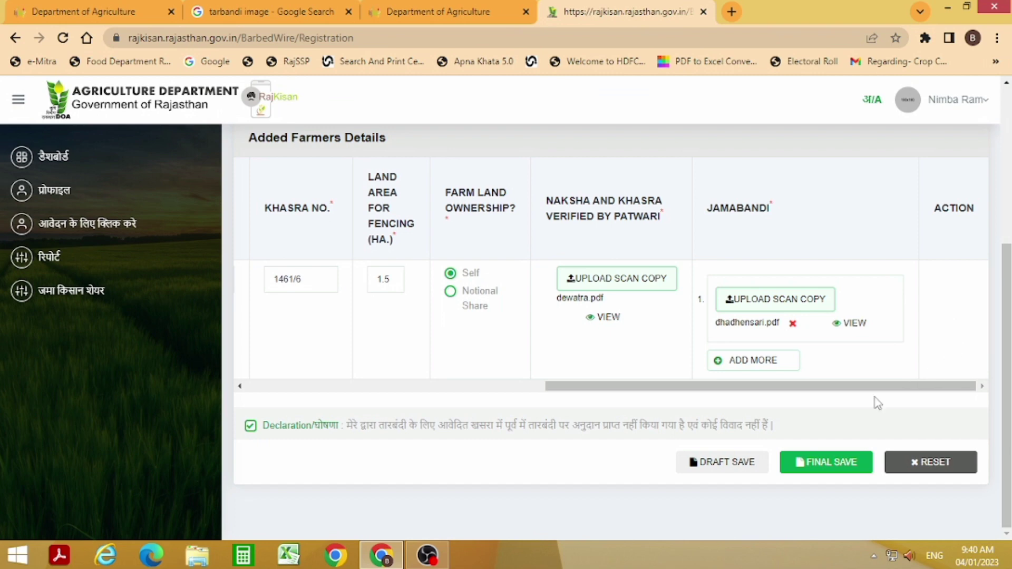
Try again to save the application as a draft with the Jamabandi attached.
{"action": "left_click", "coordinate": [719, 463]}
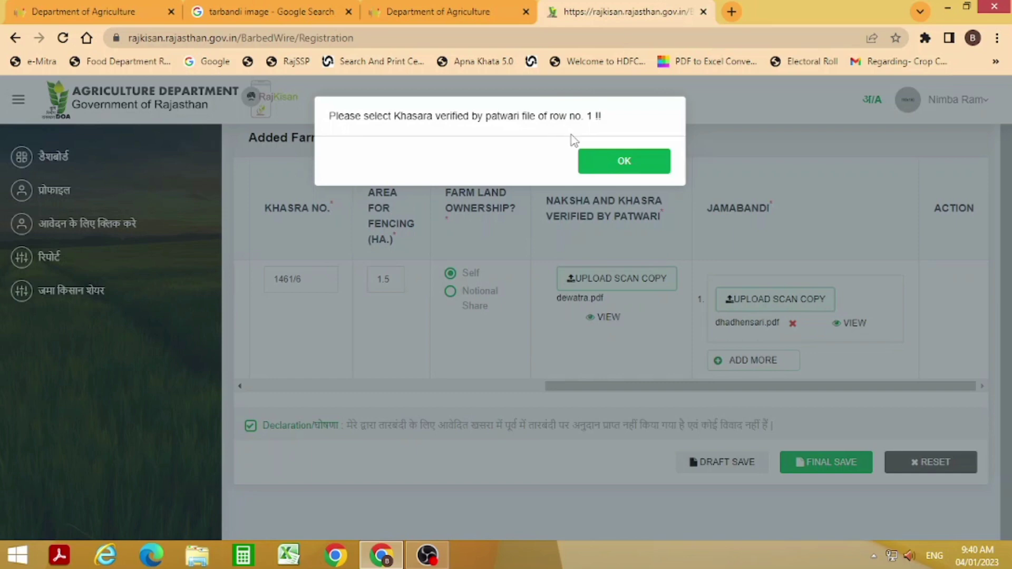
{"action": "left_click", "coordinate": [603, 163]}
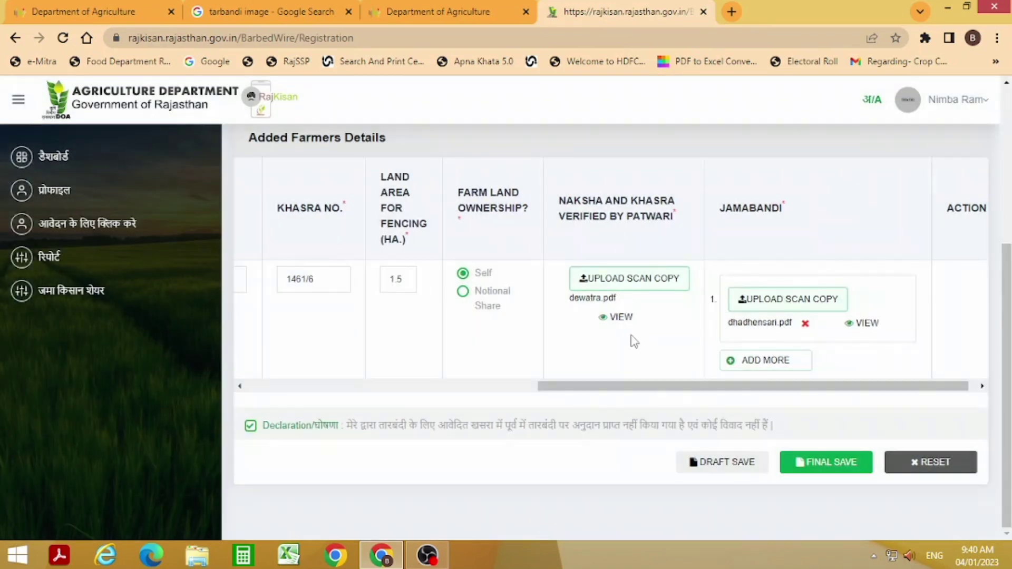
Save the application with Khasra No. 1562 as a draft and submit it with a final save.
{"action": "left_click_drag", "start_coordinate": [582, 391], "coordinate": [289, 420]}
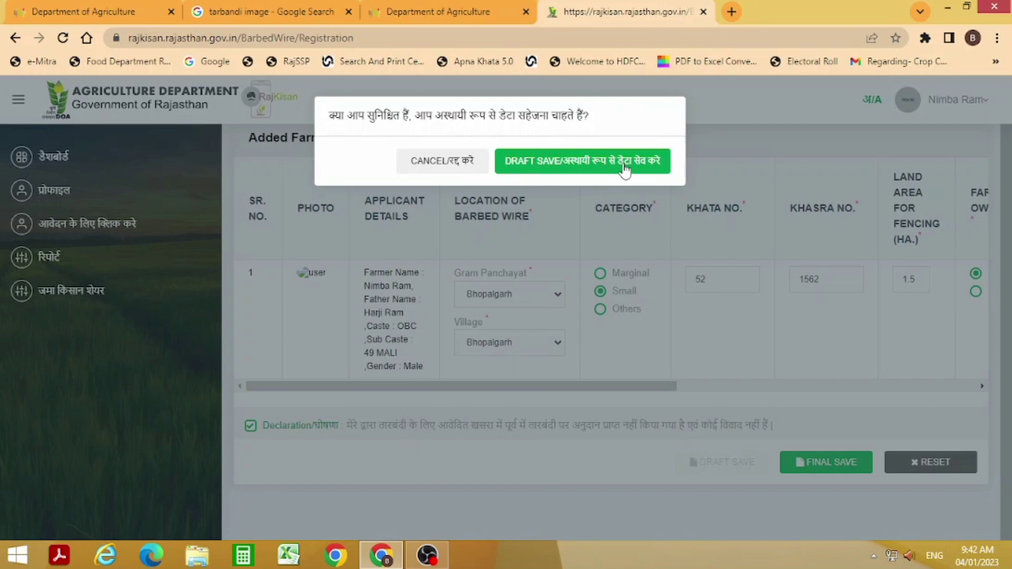
{"action": "left_click", "coordinate": [624, 168]}
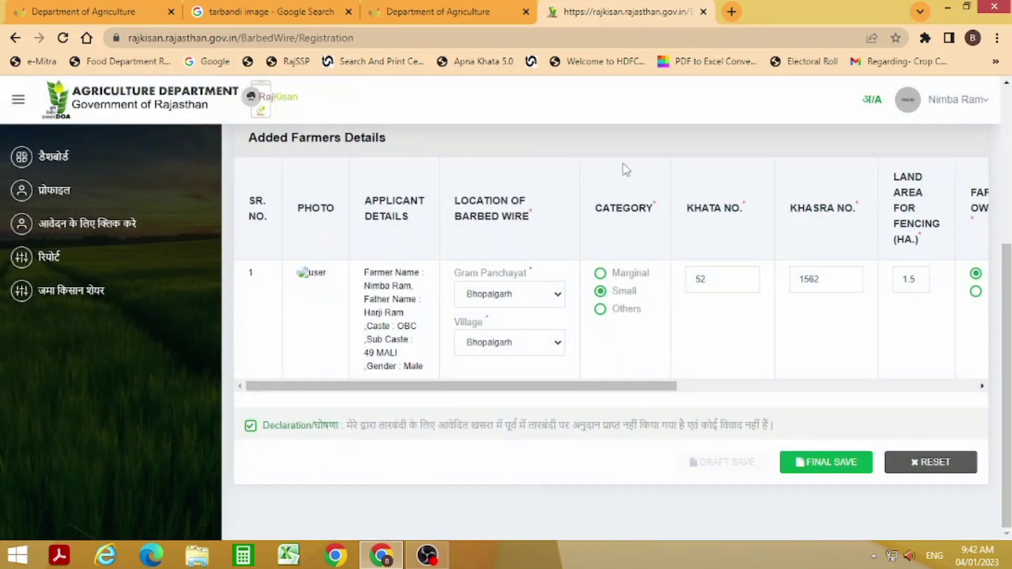
{"action": "left_click", "coordinate": [813, 464]}
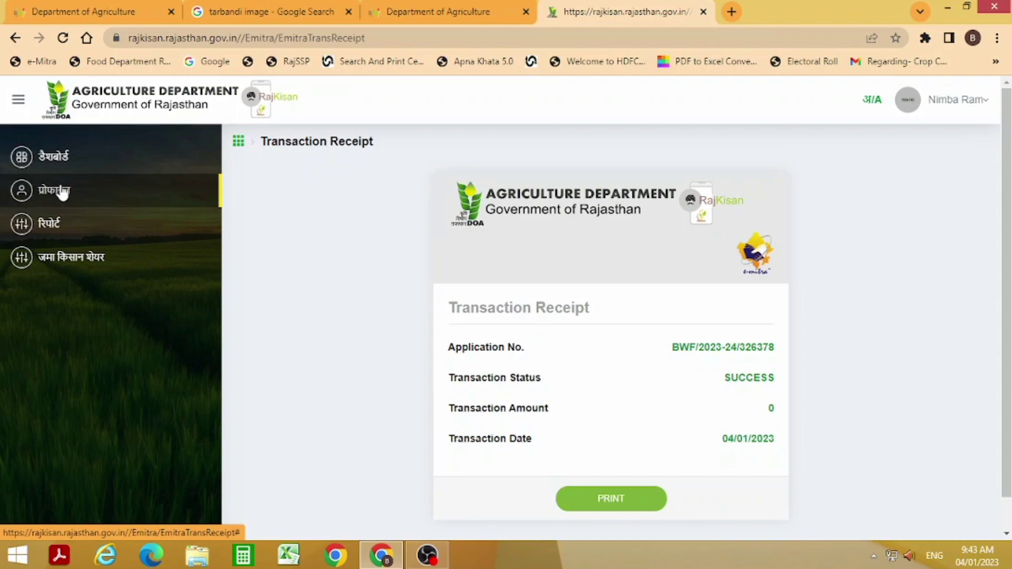
Return to the citizen dashboard and check the status of the new barbed wire application in the application list.
{"action": "left_click", "coordinate": [58, 158]}
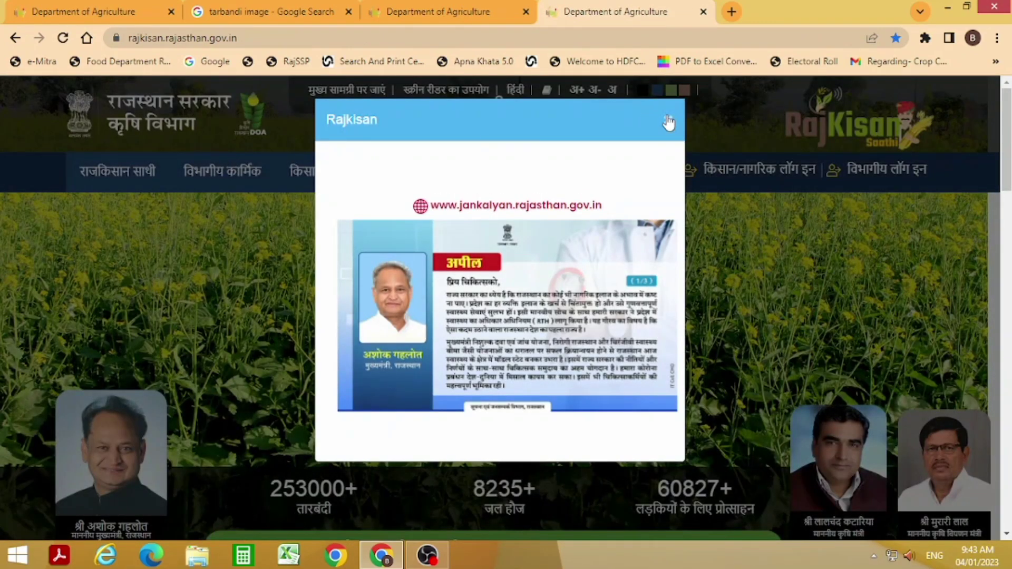
{"action": "left_click", "coordinate": [668, 122]}
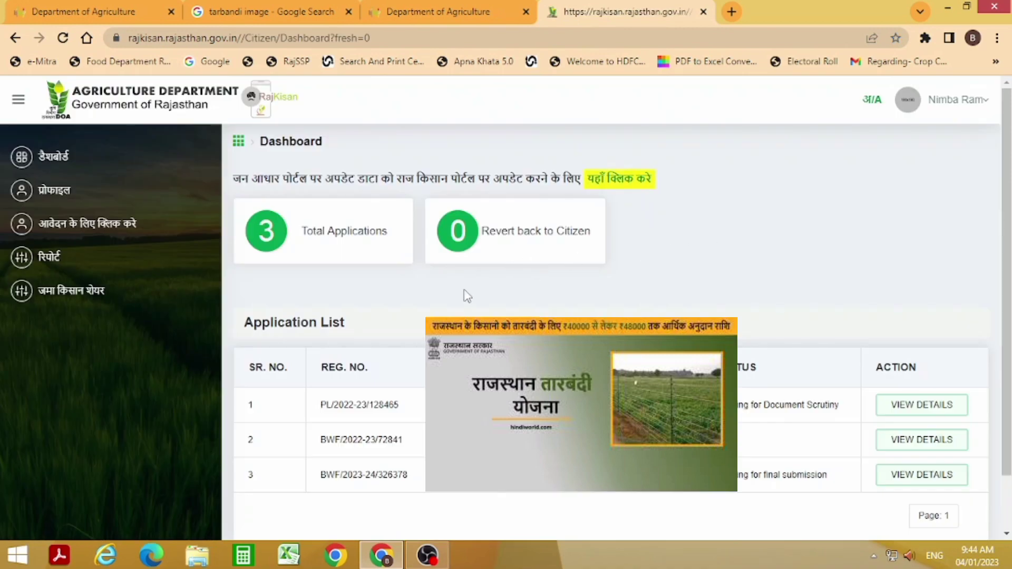
{"action": "scroll", "coordinate": [369, 398], "scroll_direction": "down", "scroll_amount": 2}
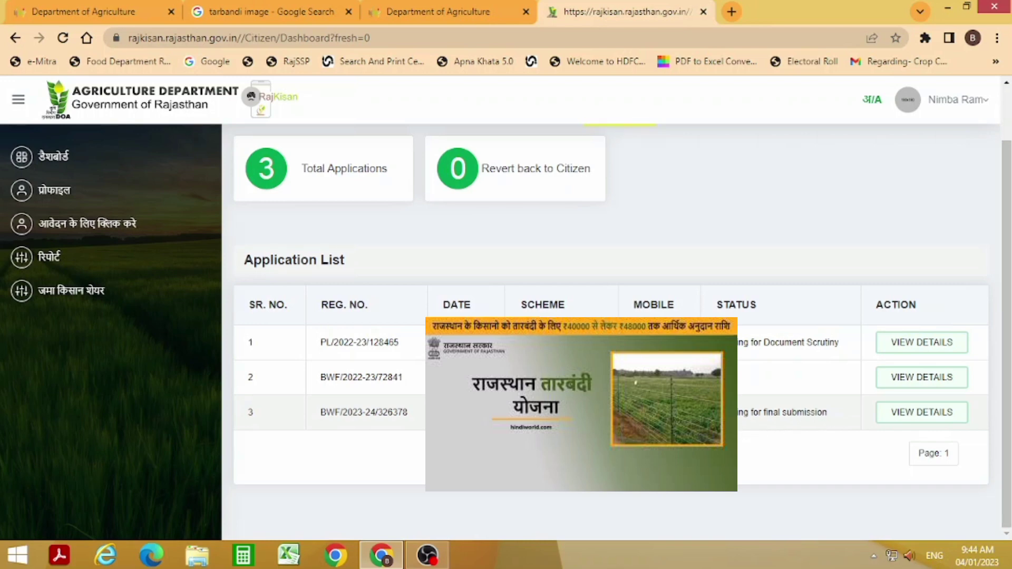
{"action": "left_click_drag", "start_coordinate": [738, 412], "coordinate": [826, 427]}
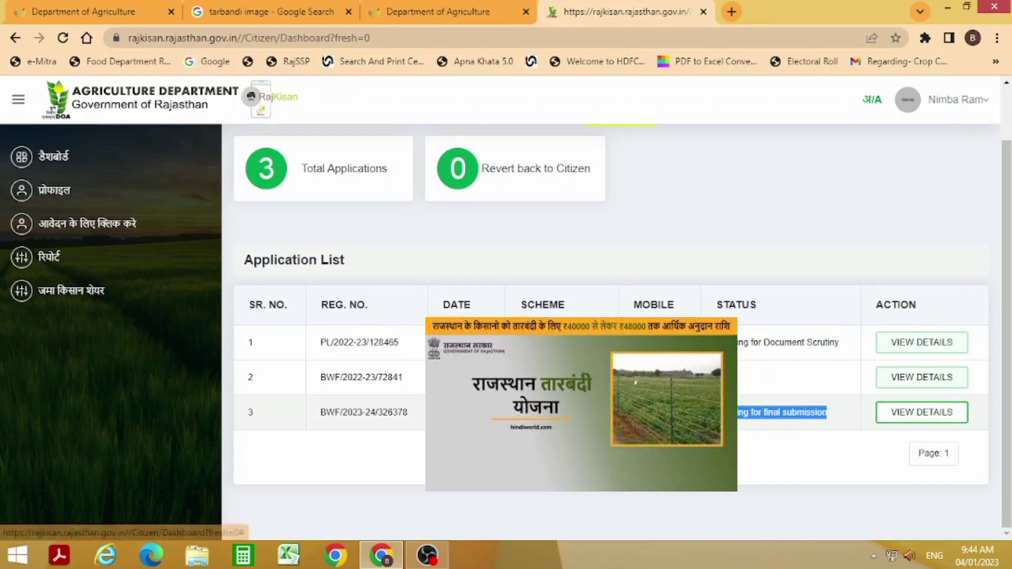
{"action": "left_click", "coordinate": [675, 345]}
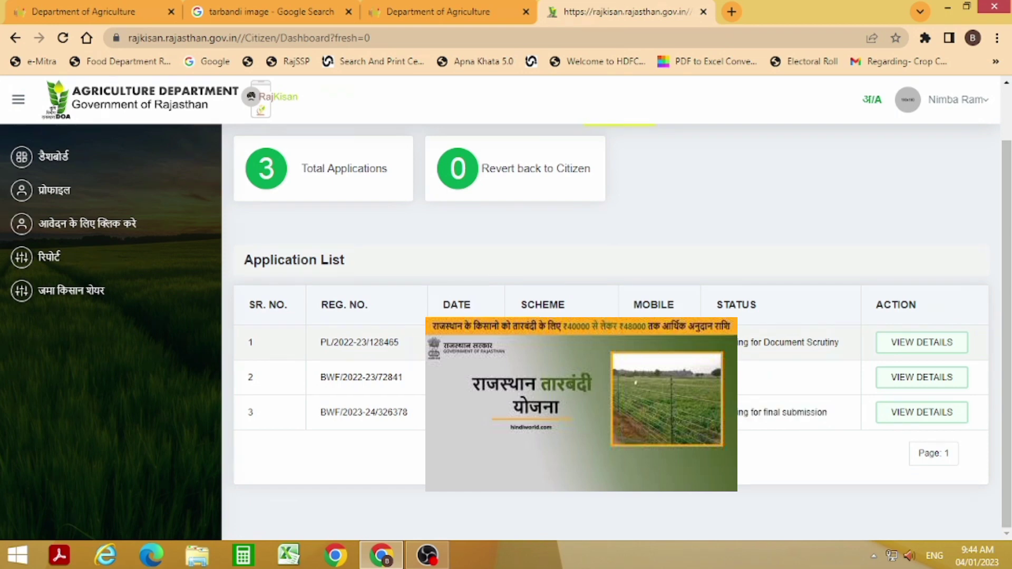